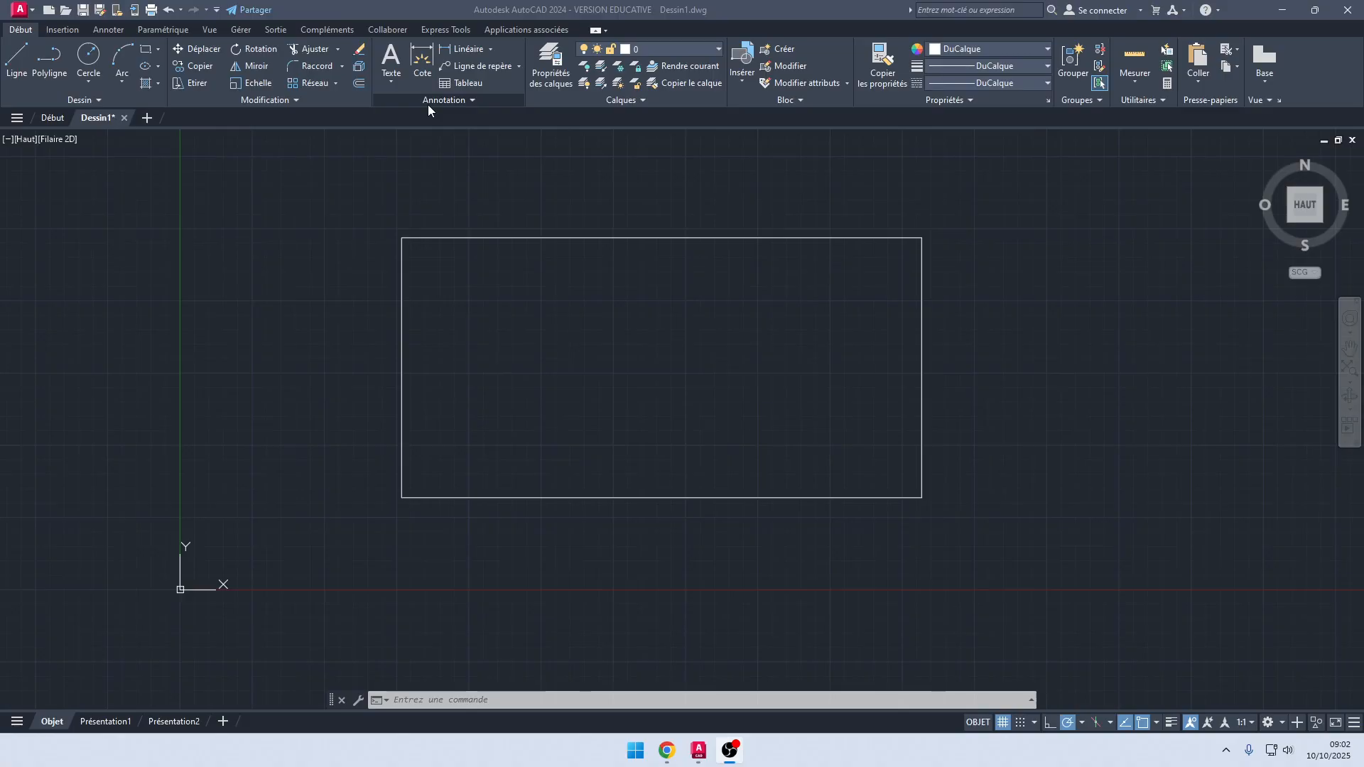
pyautogui.click(473, 101)
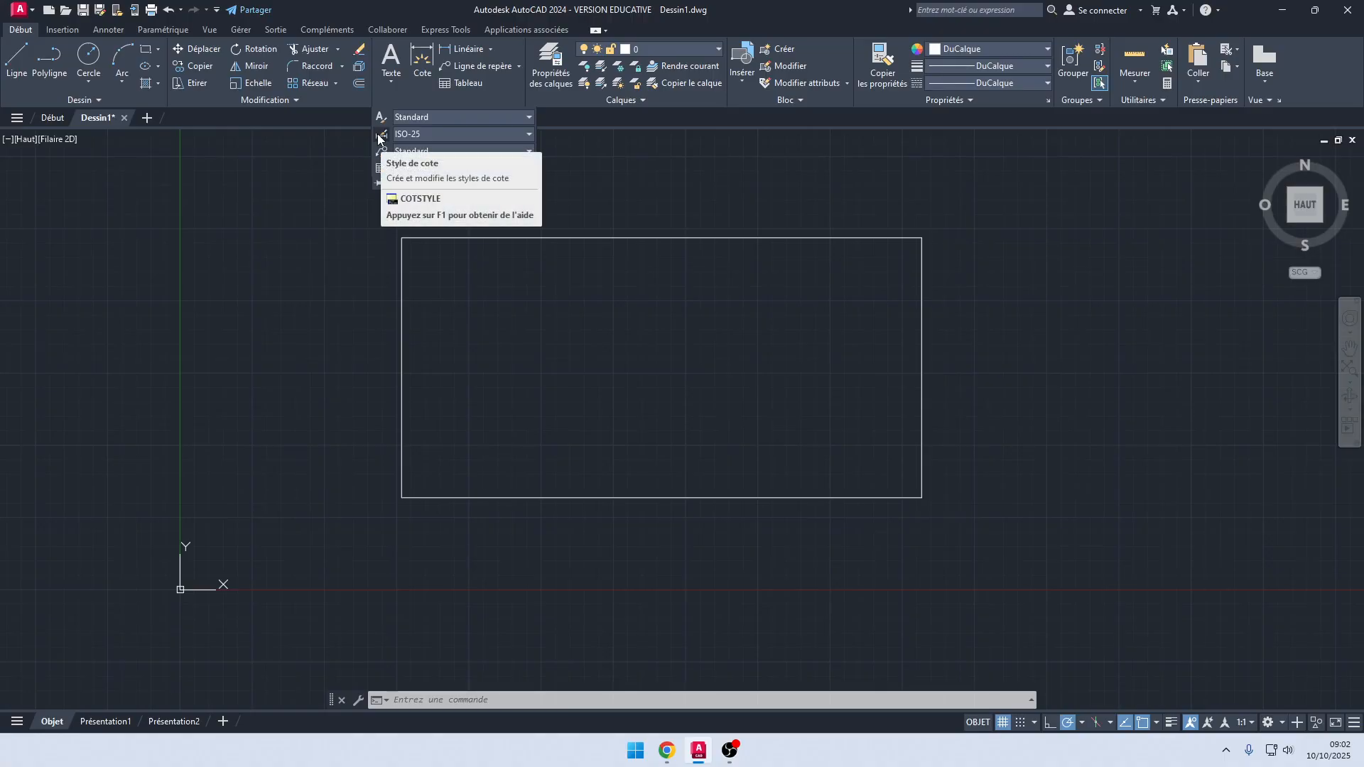
pyautogui.click(284, 172)
pyautogui.click(212, 204)
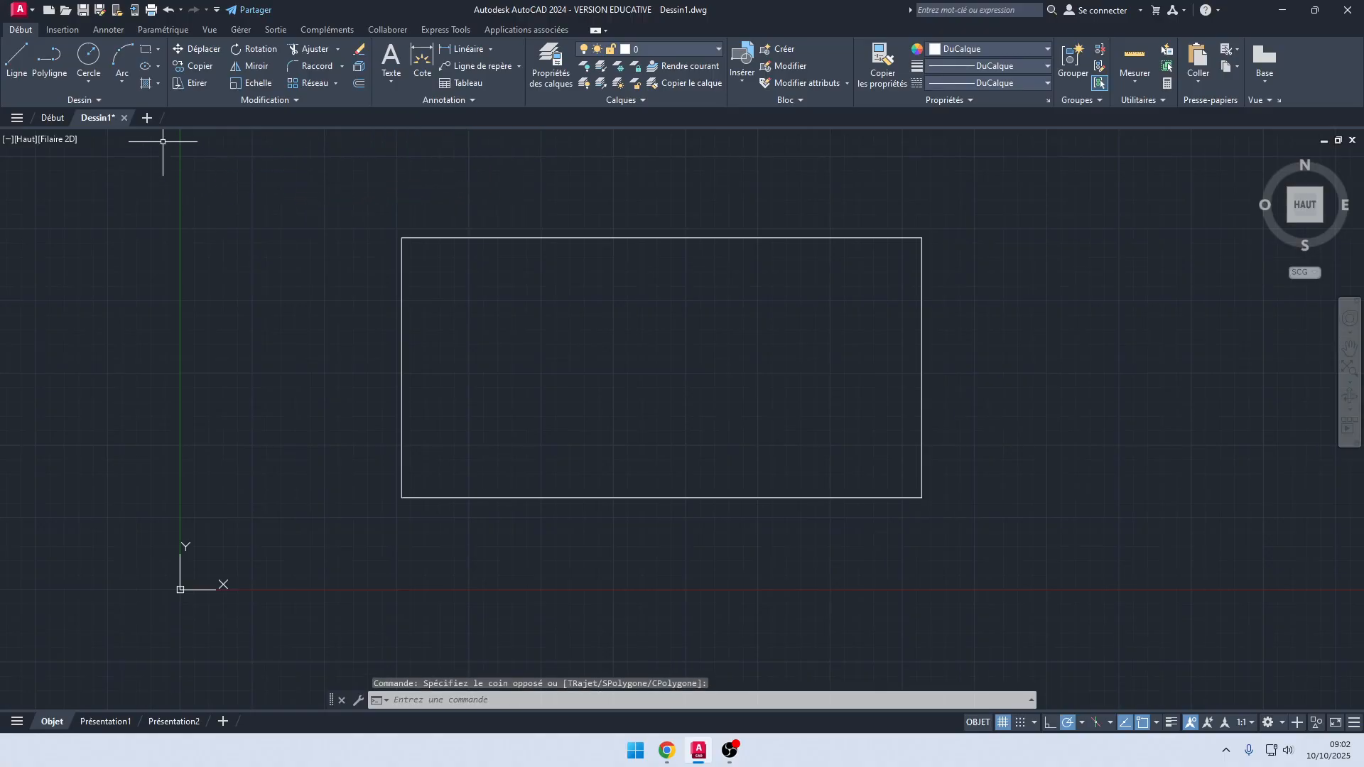
# Step: Create a new dimension style named "cot ext - cm - 1-50" based on ISO-25, for all dimensions
pyautogui.click(111, 31)
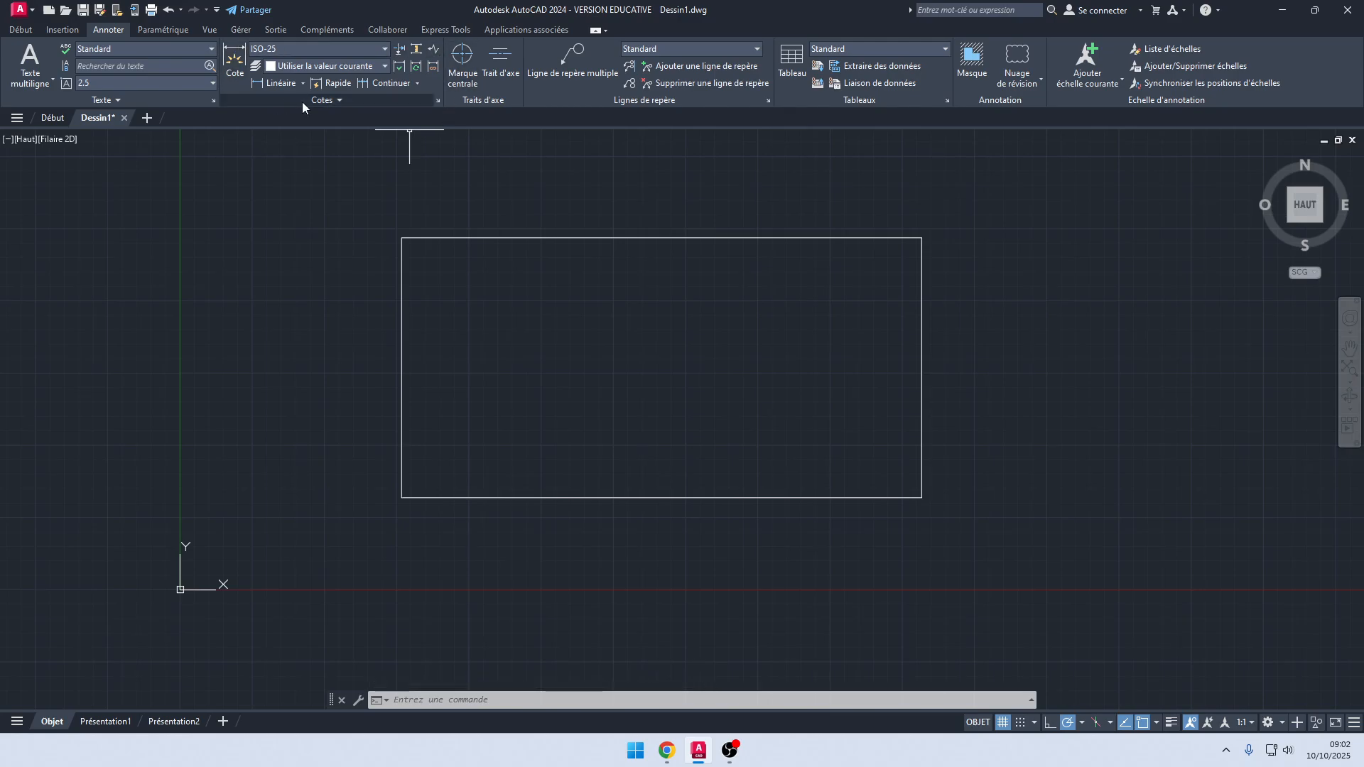
pyautogui.click(438, 101)
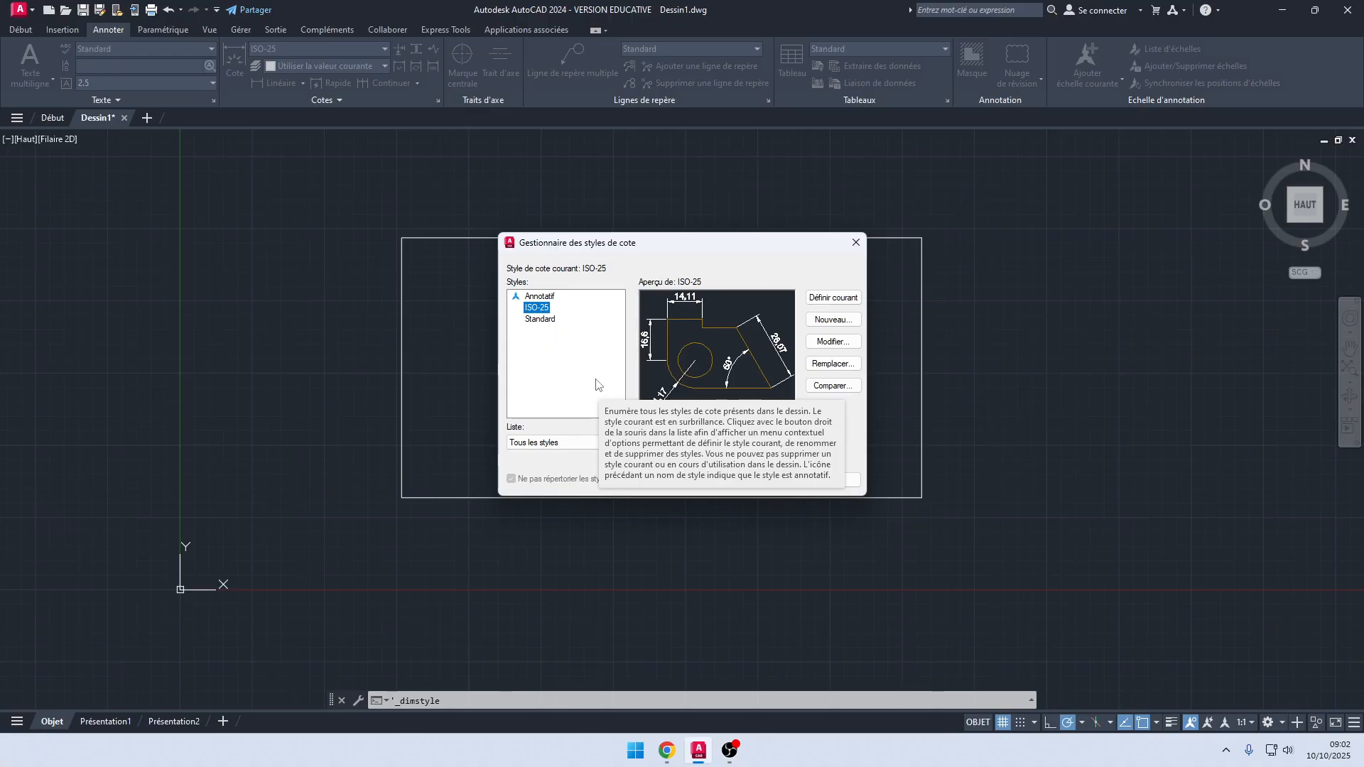
pyautogui.click(834, 320)
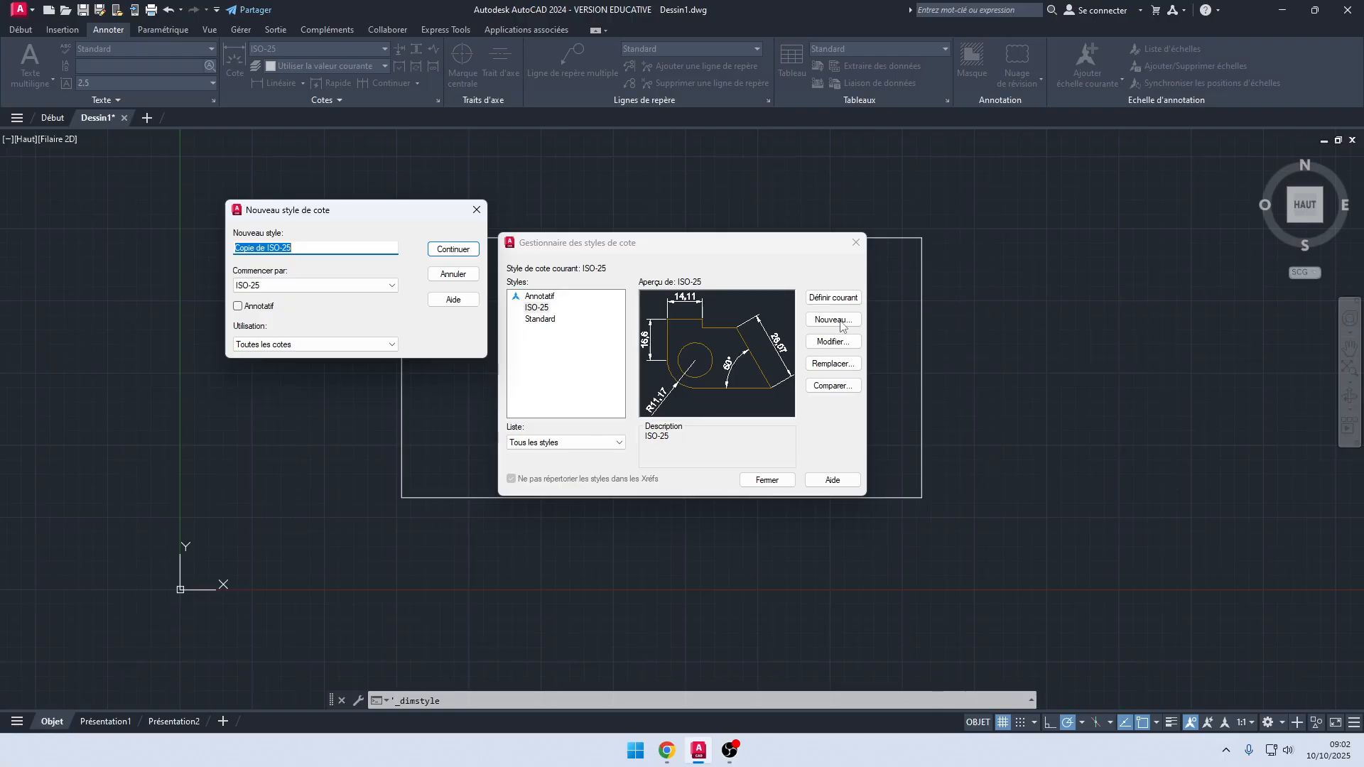
pyautogui.write('cot ext')
pyautogui.write('m -')
pyautogui.write('1-50')
pyautogui.click(455, 250)
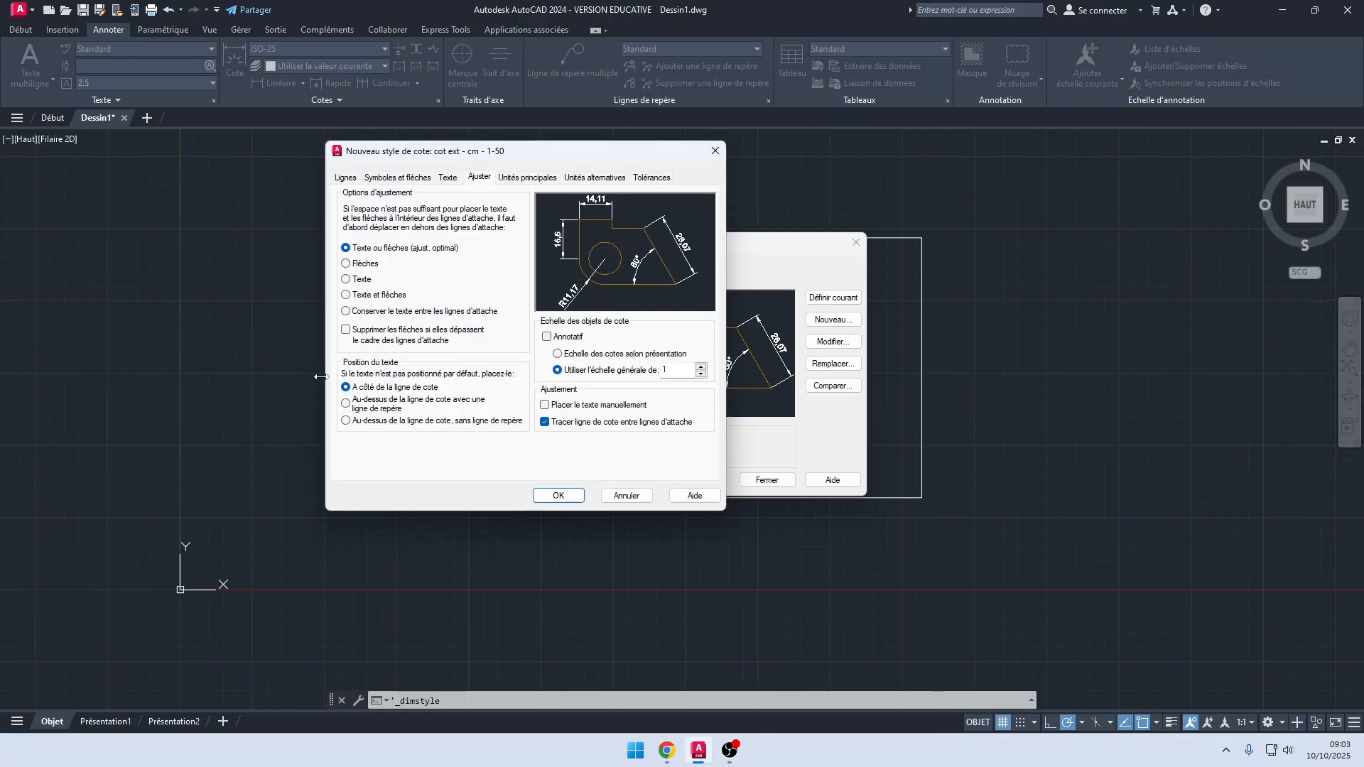
# Step: Give the new dimension style fixed-length extension lines with a length of 5
pyautogui.click(346, 178)
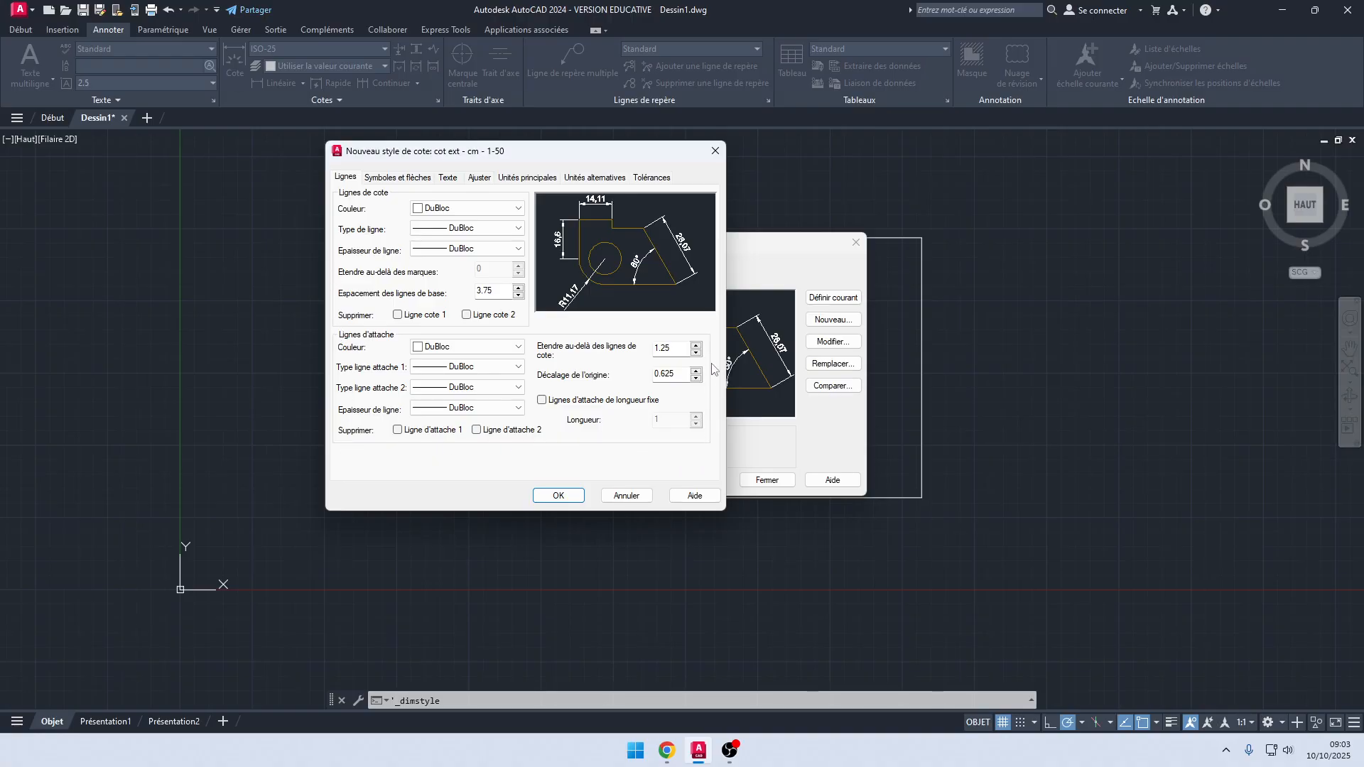
pyautogui.click(543, 402)
pyautogui.doubleClick(649, 423)
pyautogui.write('5')
# Step: Set the new dimension style's overall scale to 5, then save the style and close the style manager
pyautogui.click(388, 179)
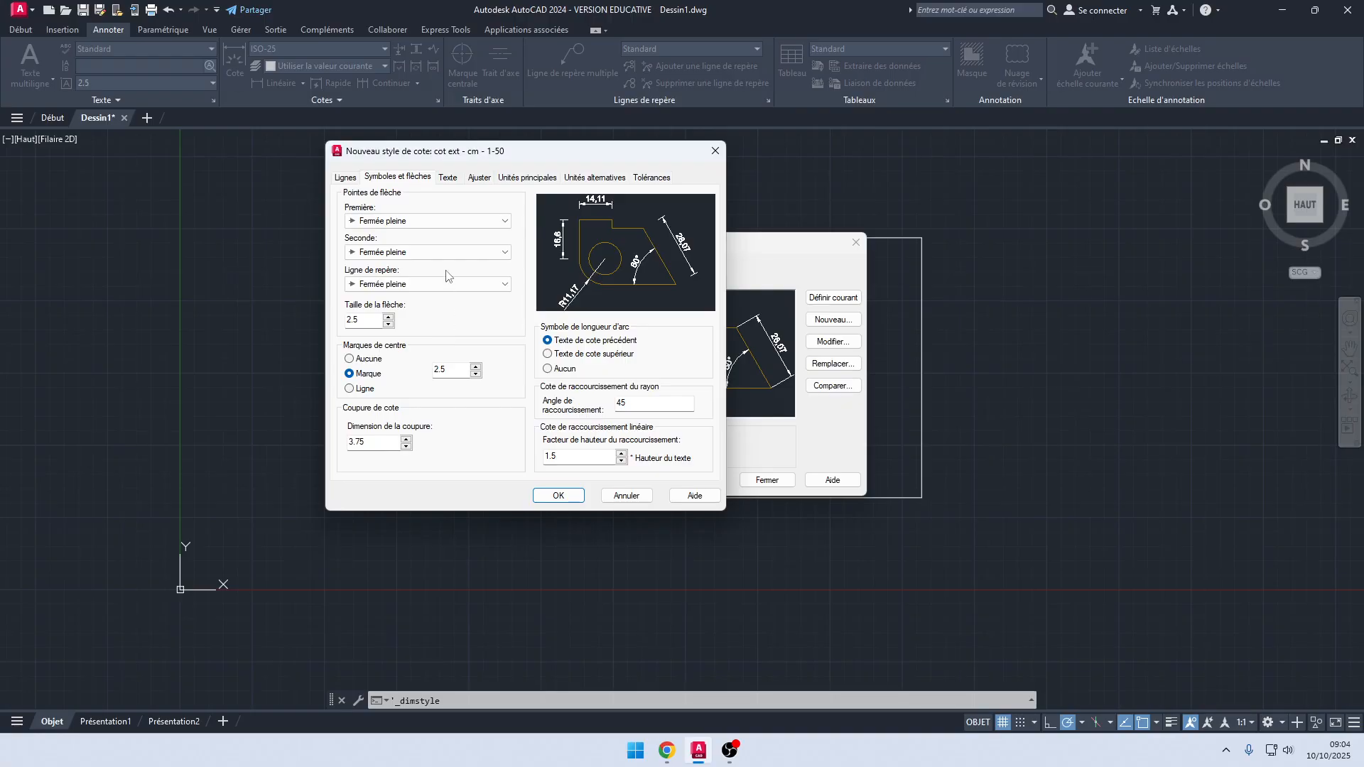
pyautogui.click(449, 178)
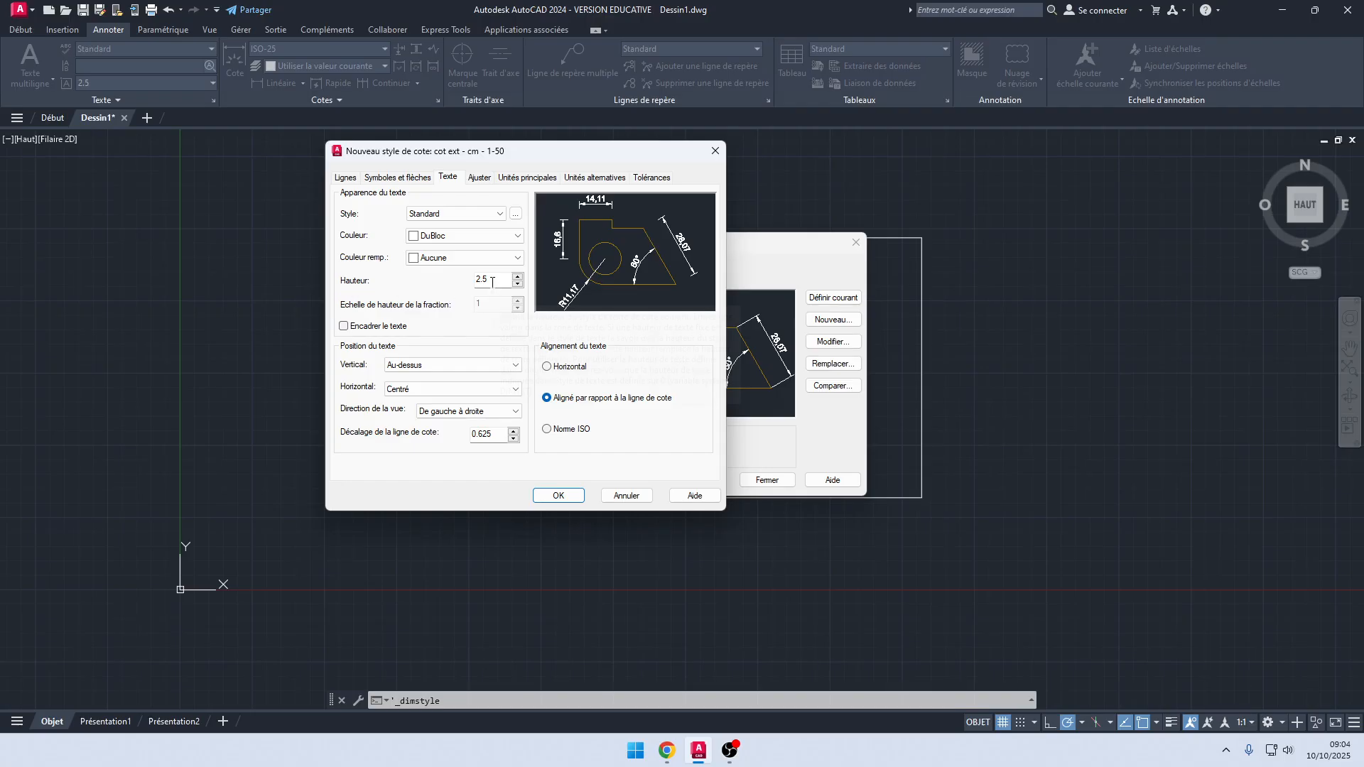
pyautogui.click(483, 181)
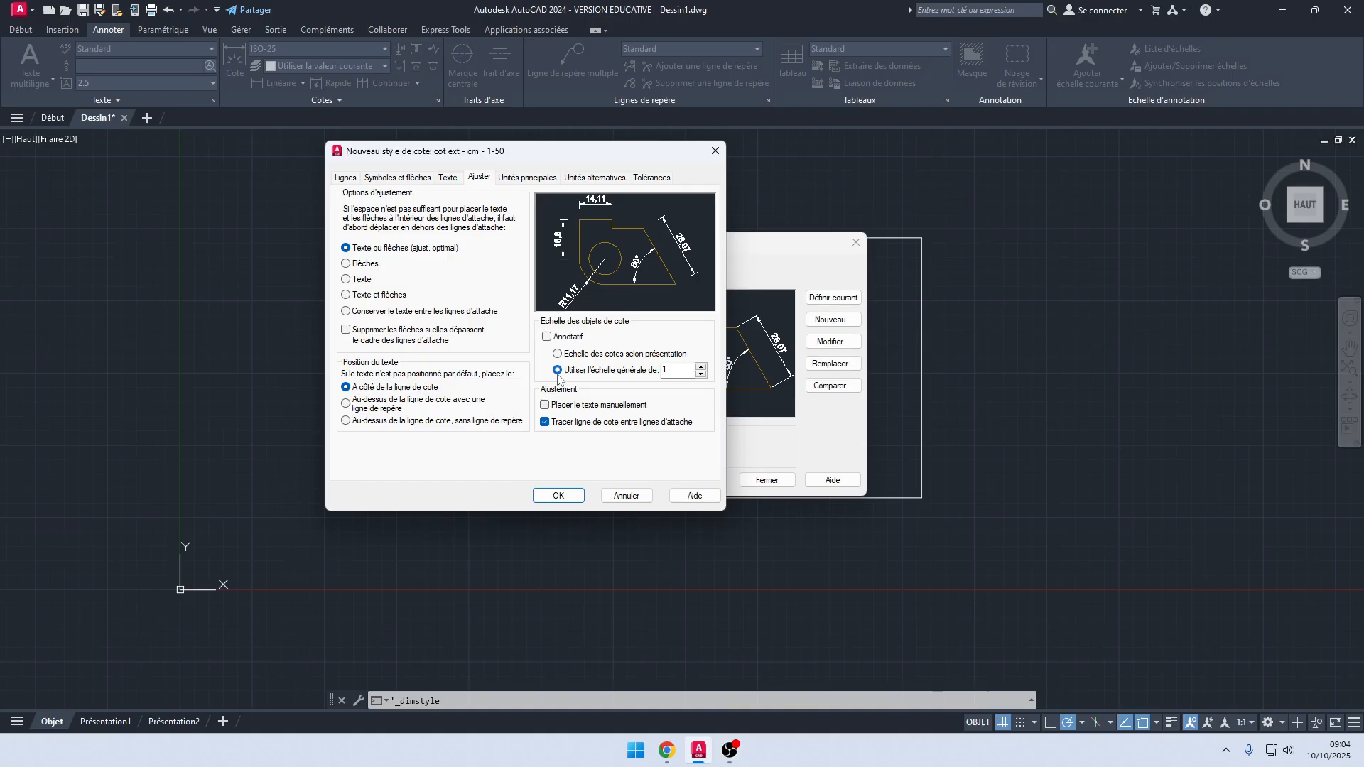
pyautogui.moveTo(672, 370); pyautogui.dragTo(658, 370)
pyautogui.write('5')
pyautogui.click(559, 495)
pyautogui.click(754, 481)
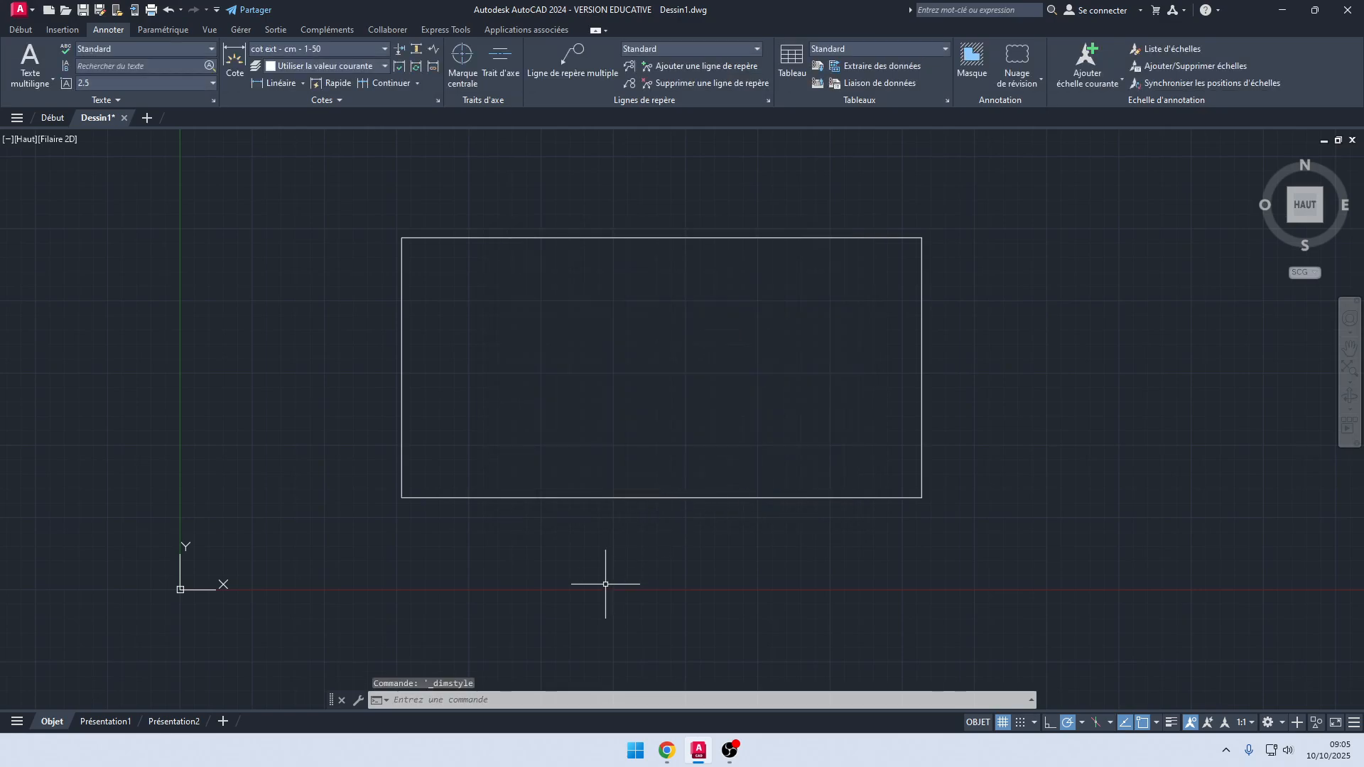
# Step: Add a vertical linear dimension to the rectangle's left edge, with the dimension line 50 outside it
pyautogui.click(276, 87)
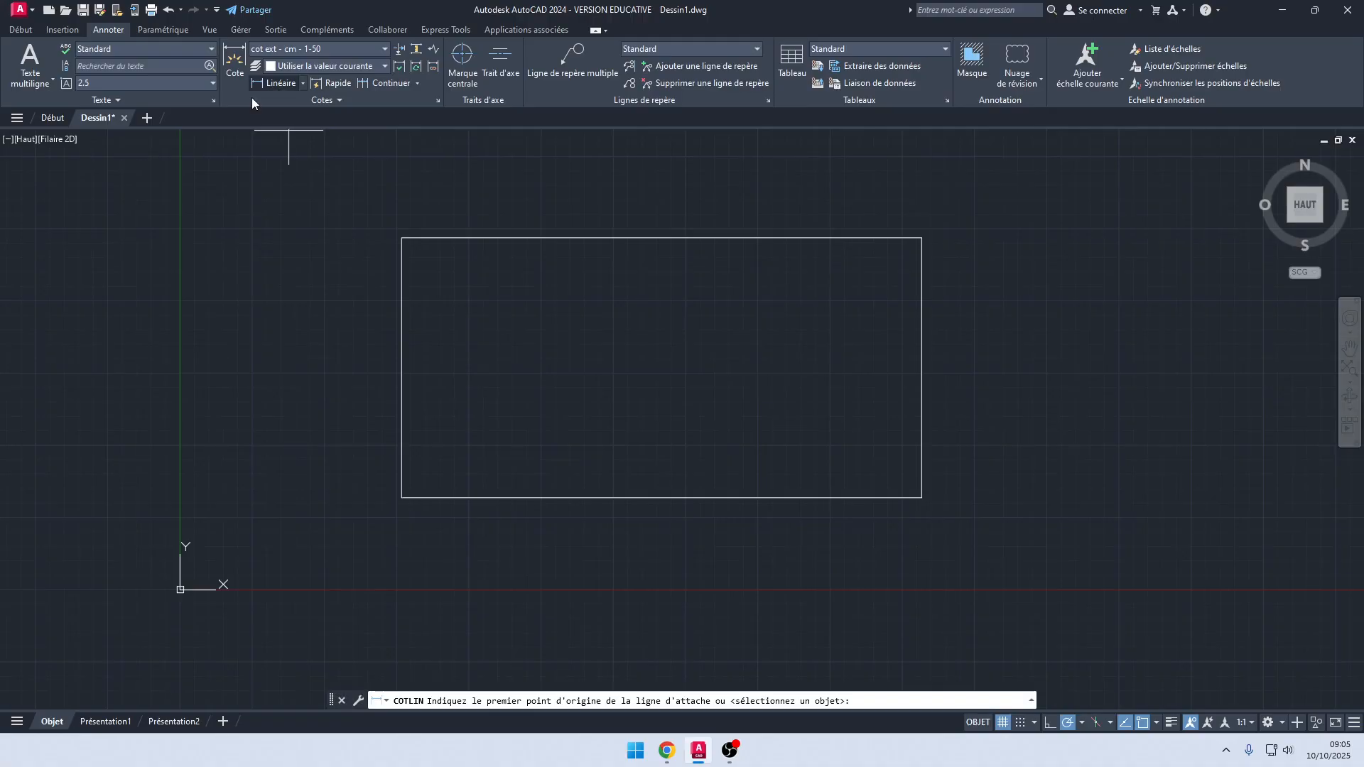
pyautogui.click(402, 239)
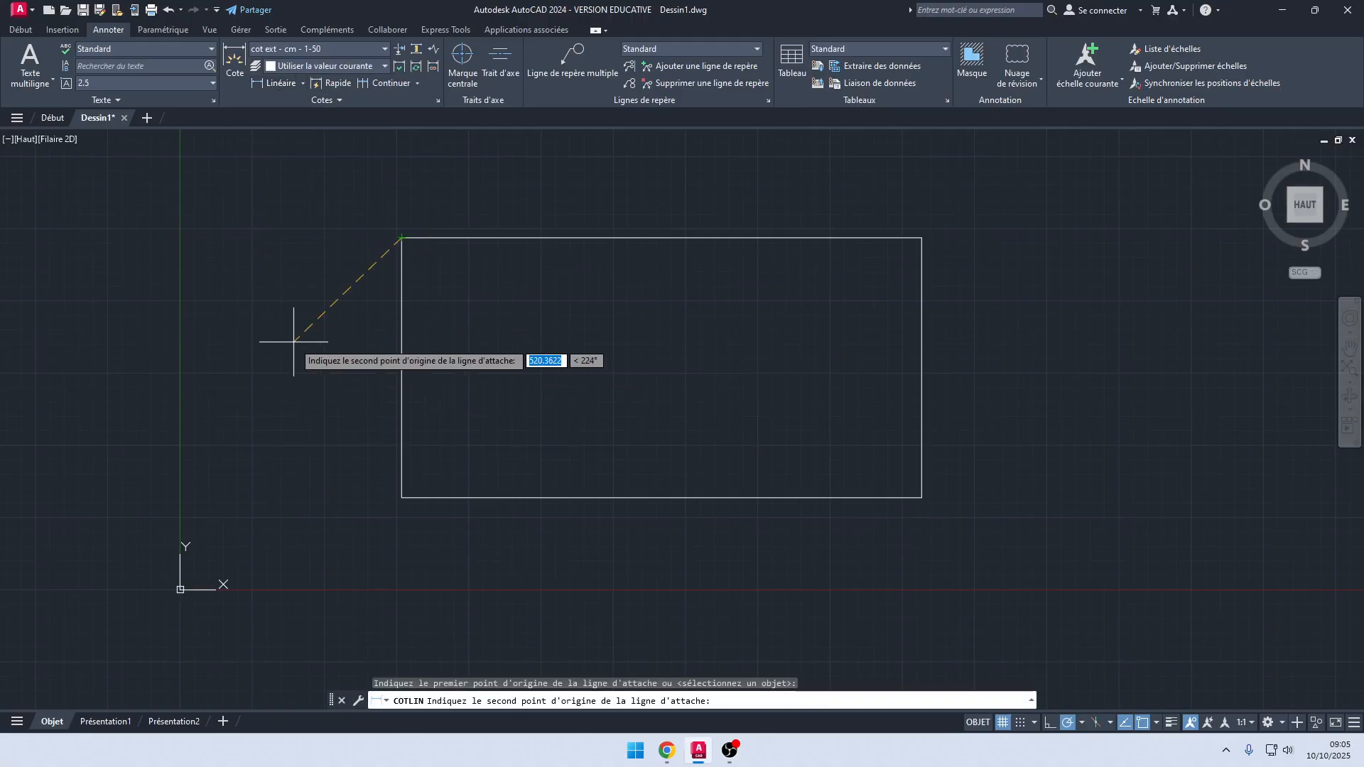
pyautogui.click(402, 497)
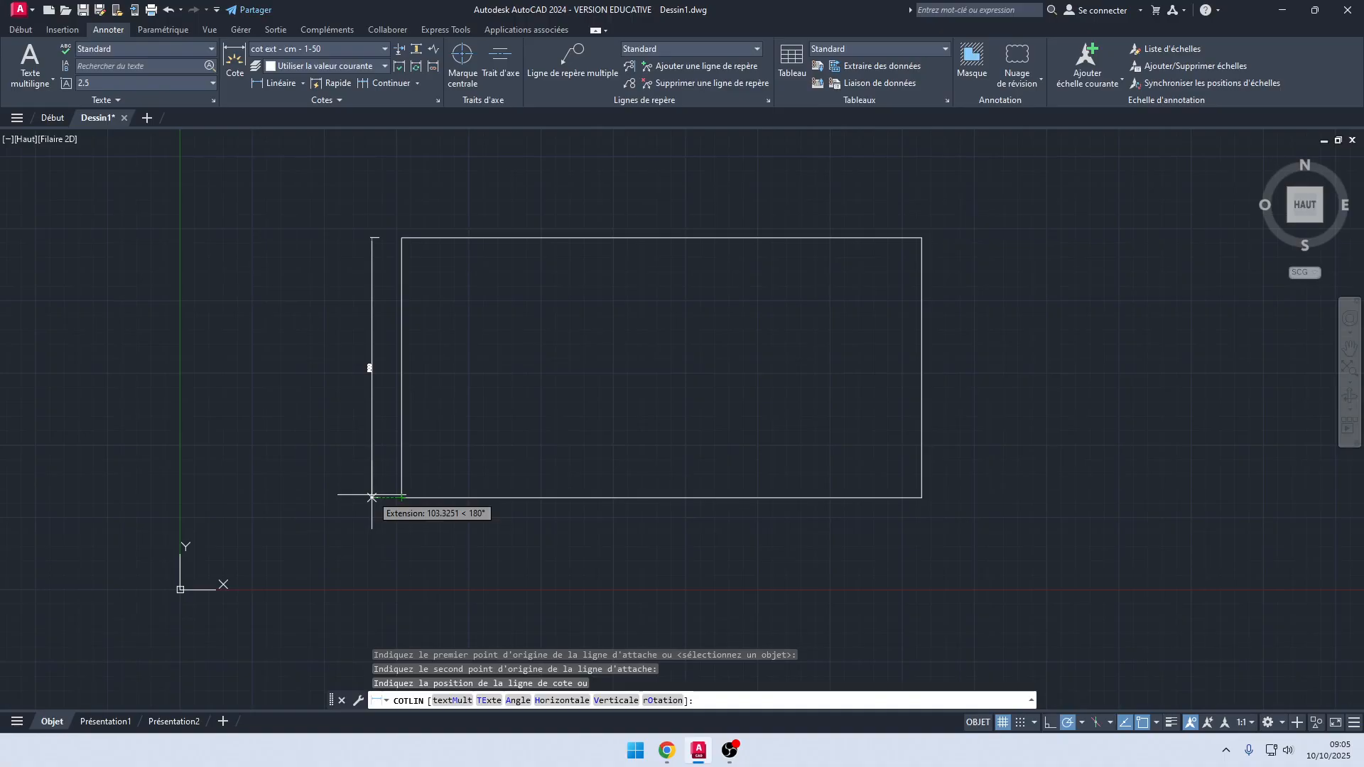
pyautogui.write('50')
pyautogui.press('Return')
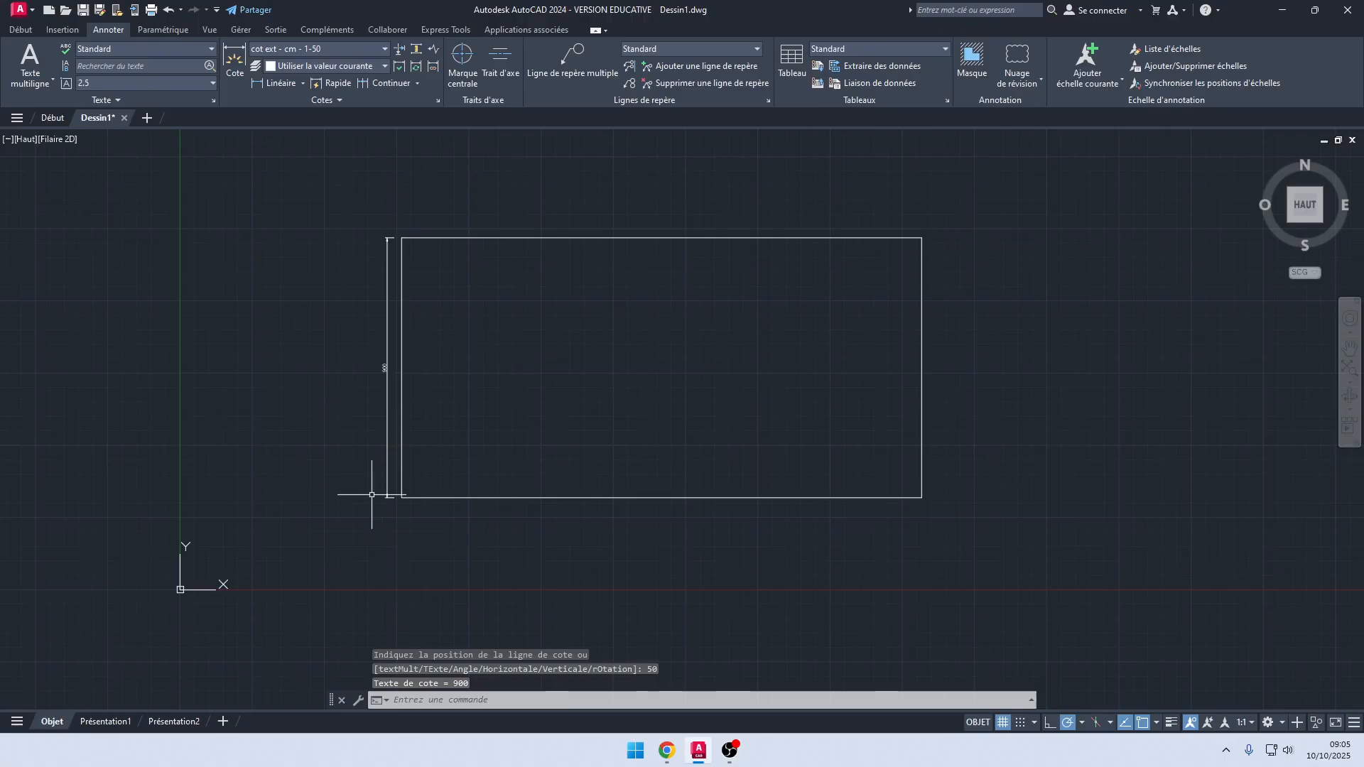
# Step: Try a linear dimension along the rectangle's bottom edge using 50 for its position, and delete it
pyautogui.scroll(3, 364, 360)
pyautogui.scroll(-2, 364, 360)
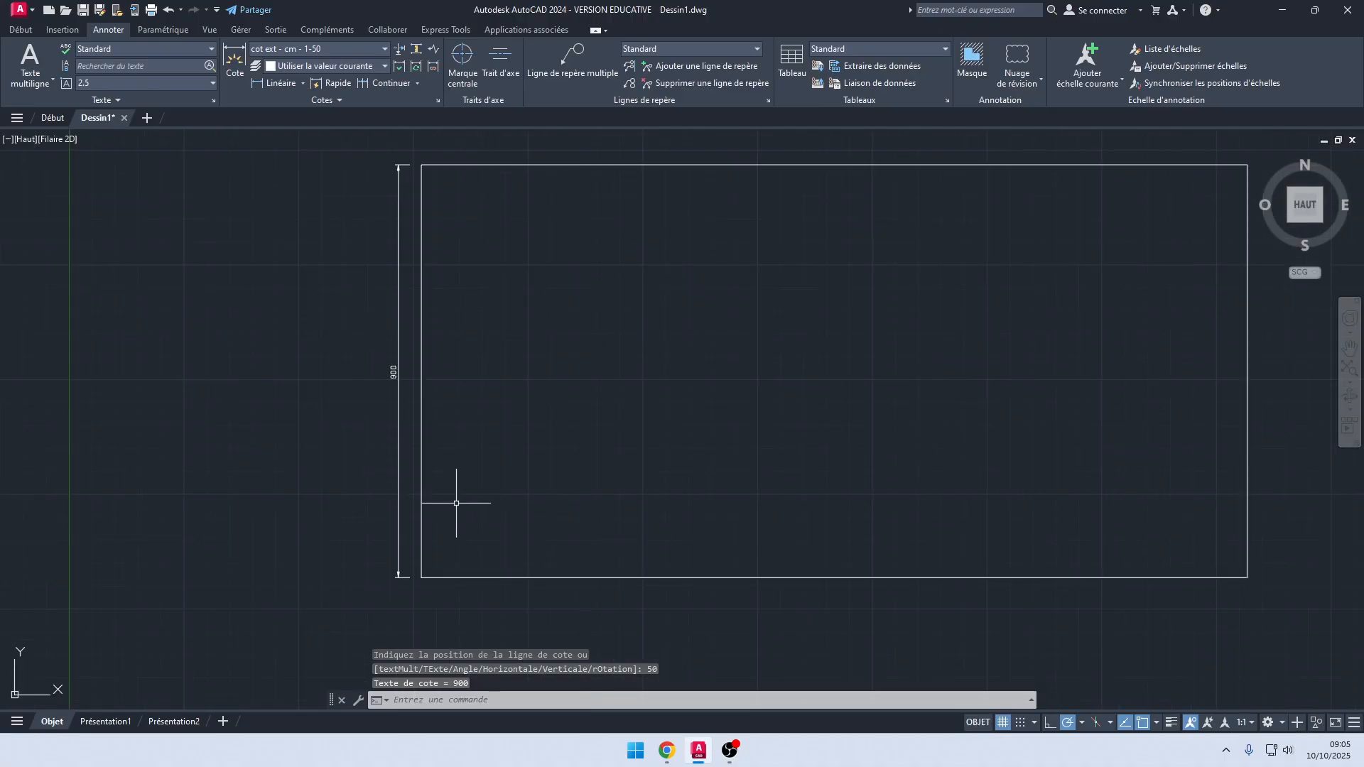
pyautogui.moveTo(457, 502); pyautogui.dragTo(363, 396, button='middle')
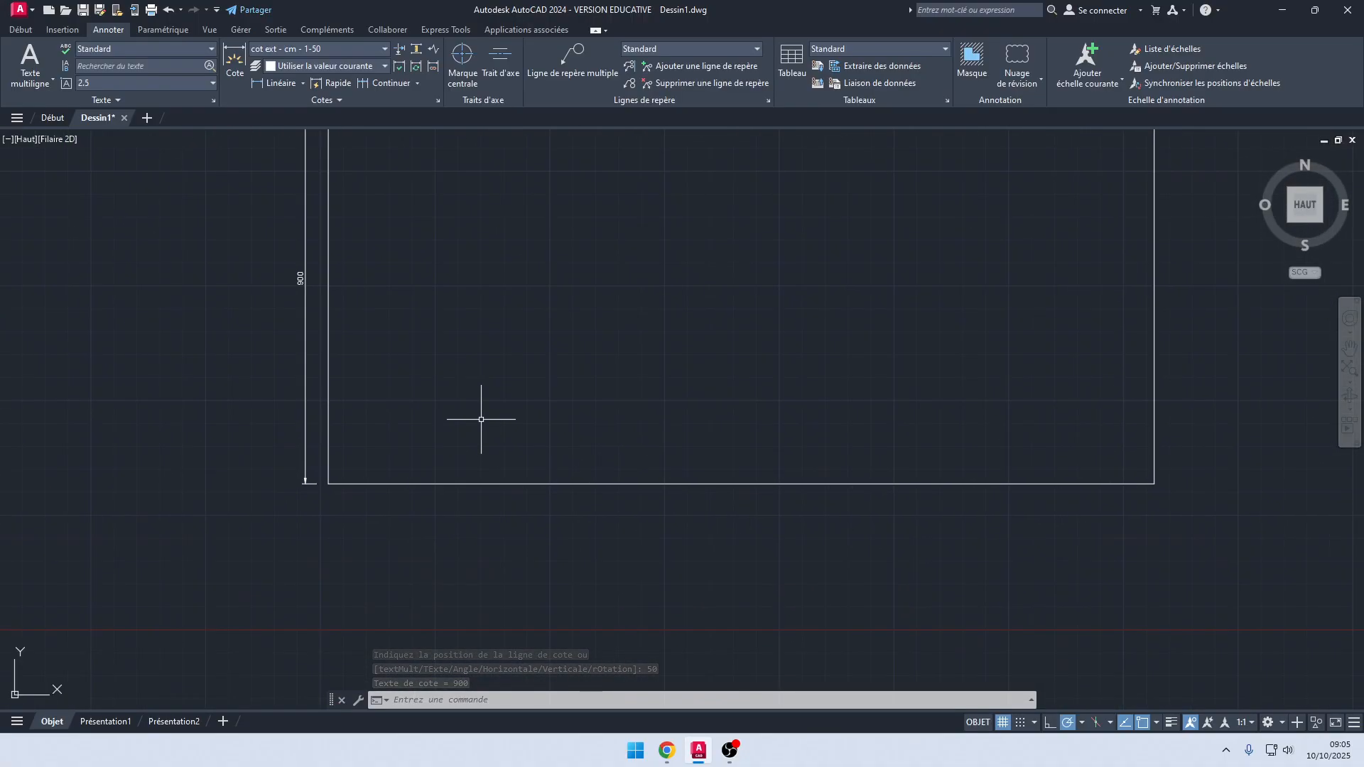
pyautogui.write('l')
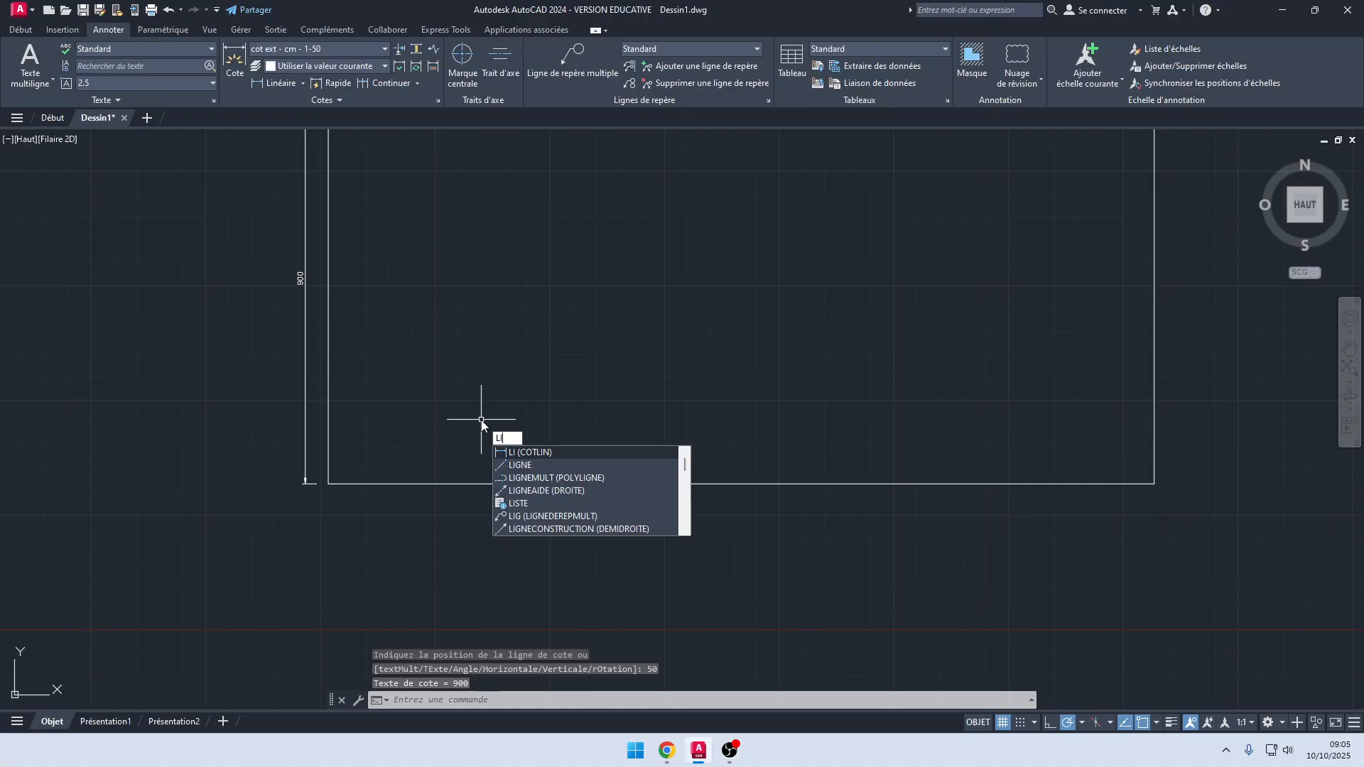
pyautogui.press('Return')
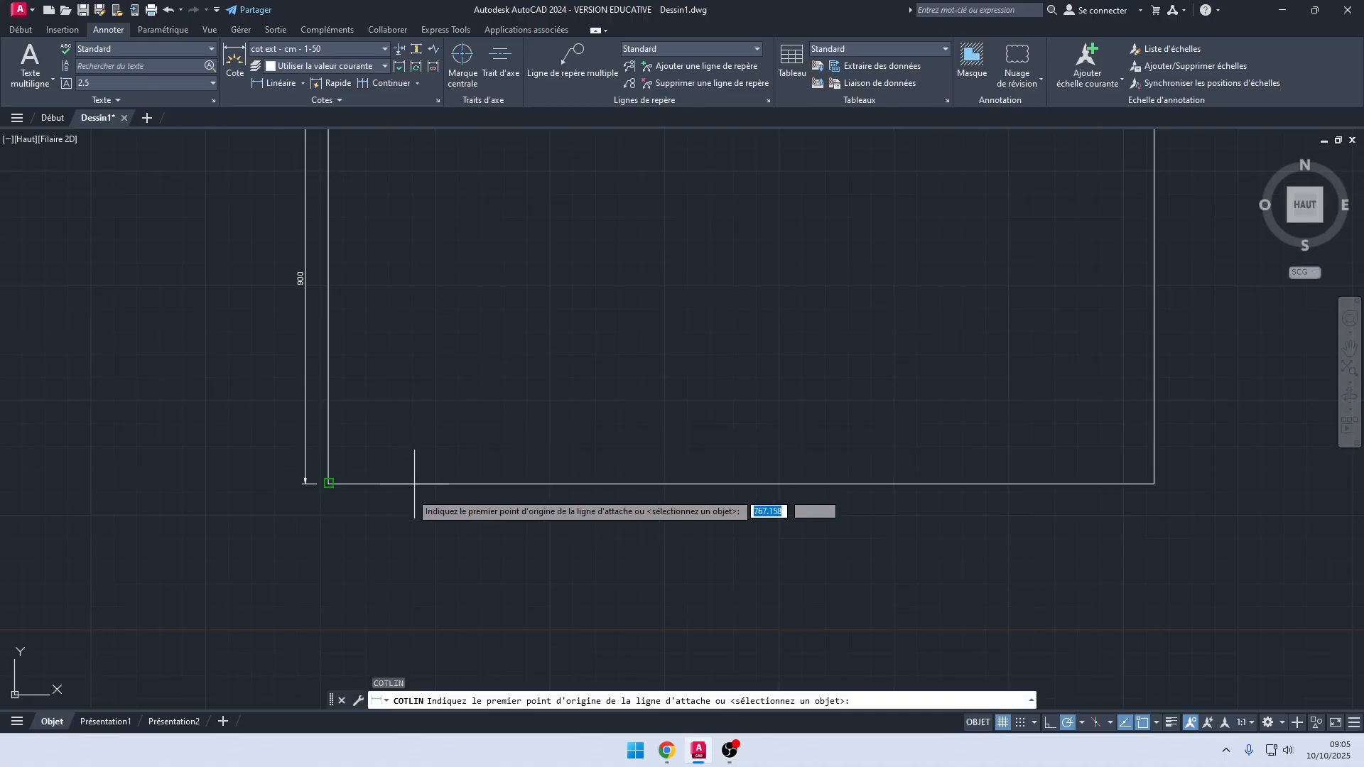
pyautogui.click(328, 483)
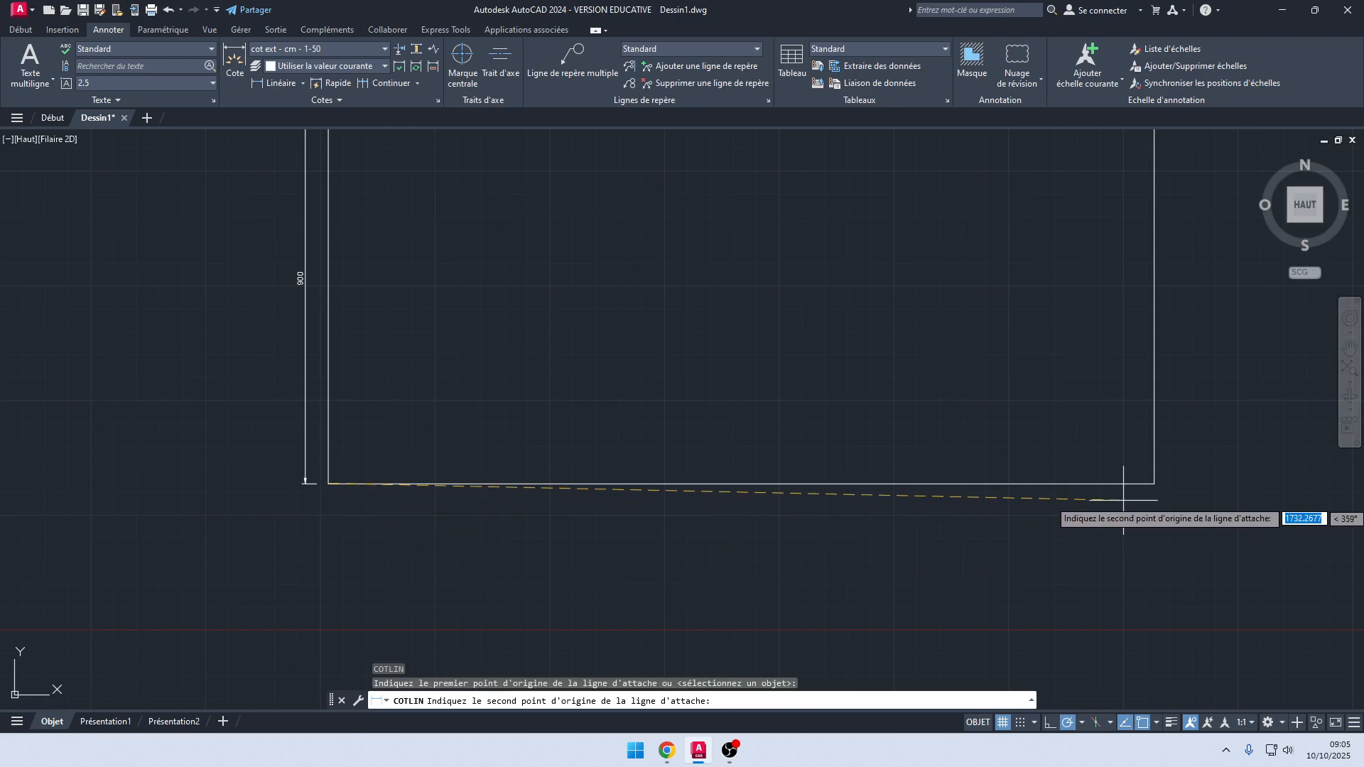
pyautogui.click(1154, 483)
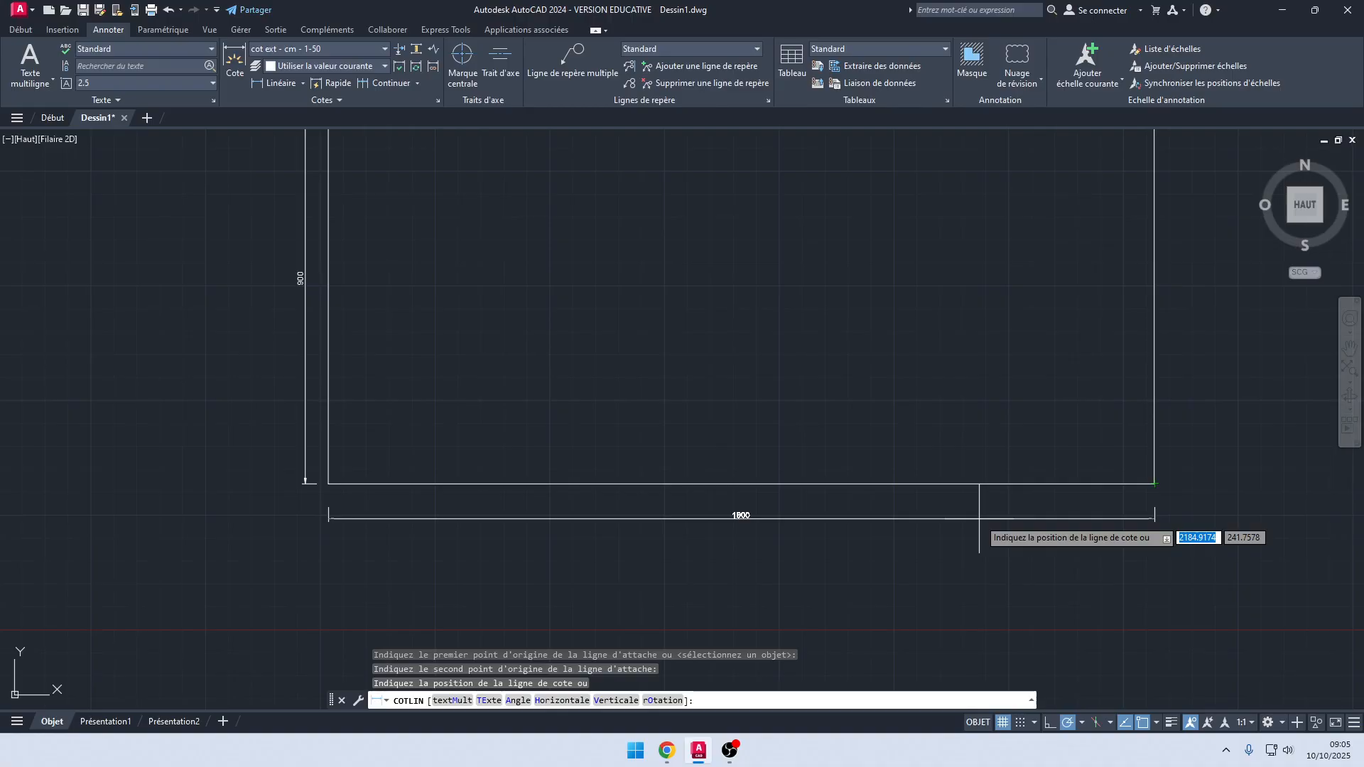
pyautogui.write('50')
pyautogui.press('Return')
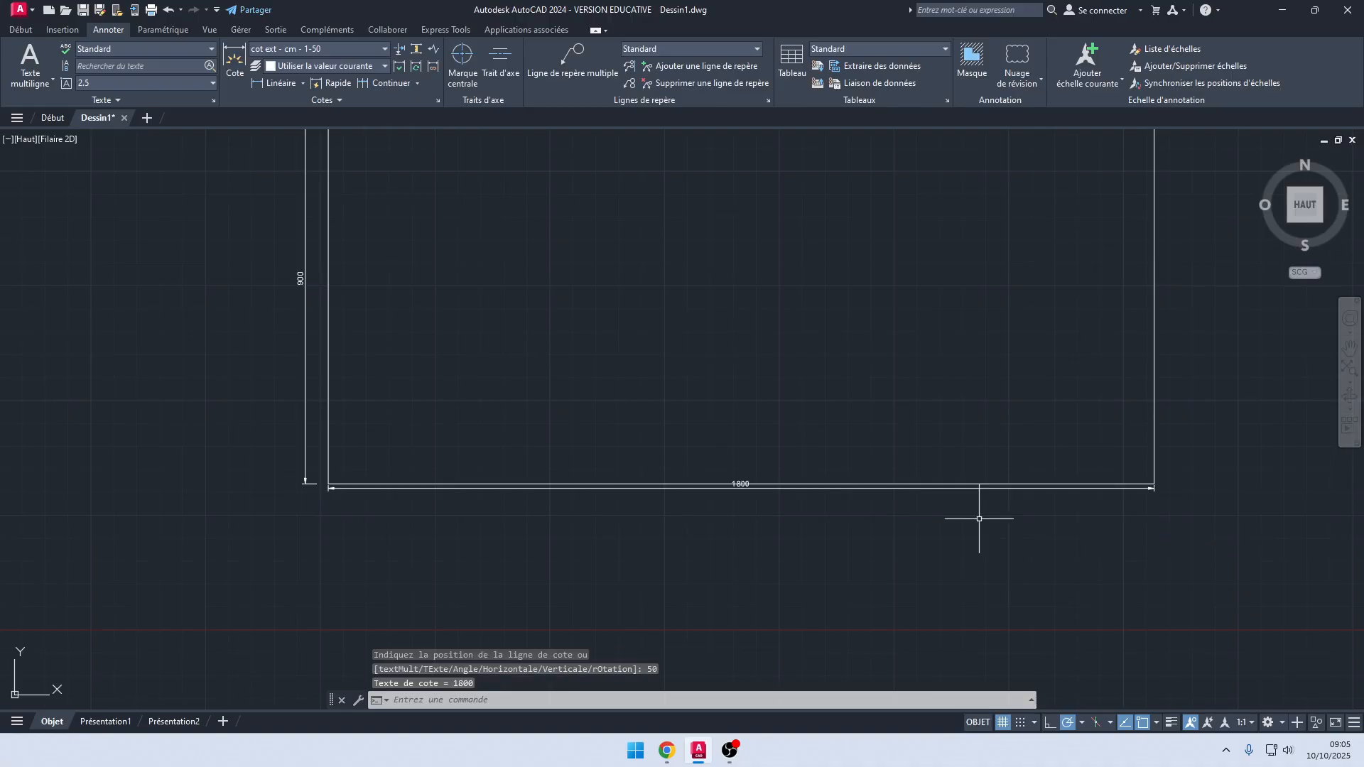
pyautogui.click(817, 487)
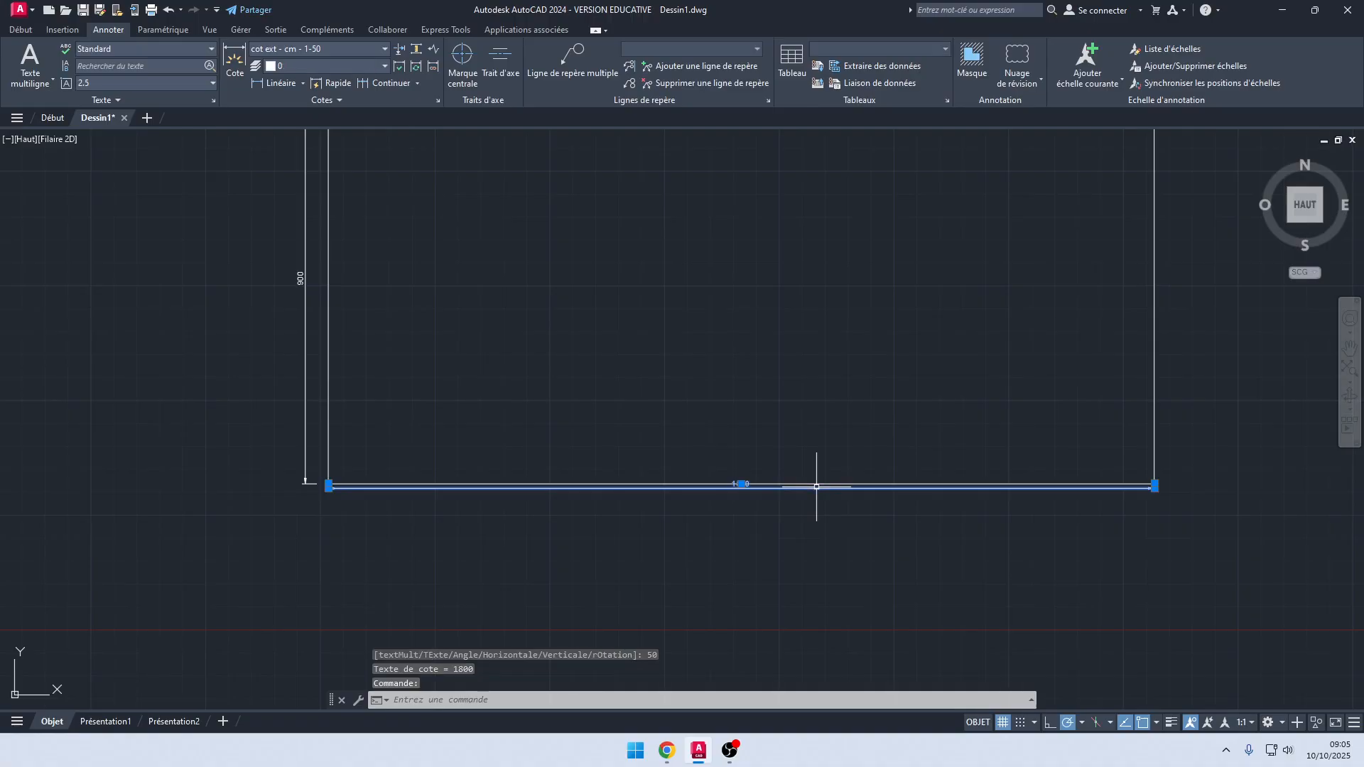
pyautogui.press('Delete')
# Step: Add a linear dimension between the rectangle's two bottom corners, with the dimension line 50 straight below the edge
pyautogui.press('Return')
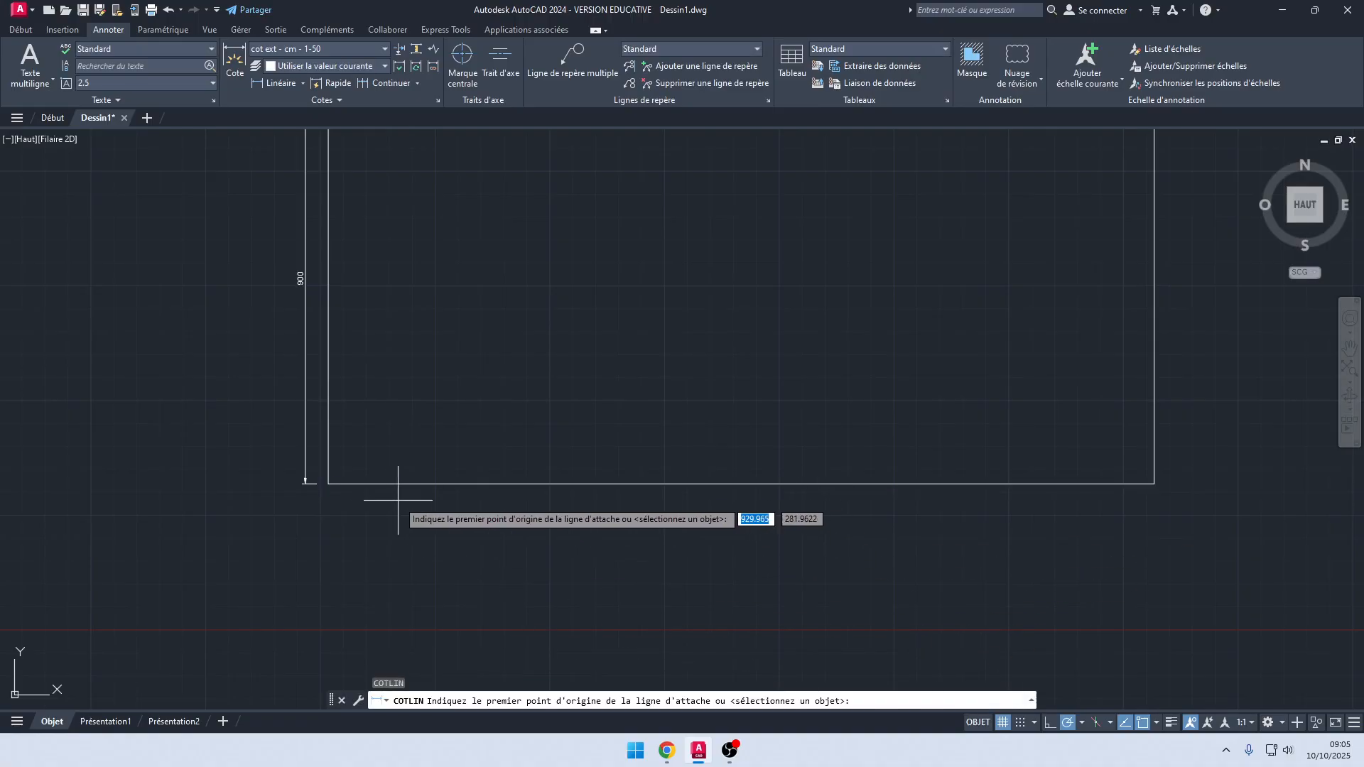
pyautogui.click(329, 483)
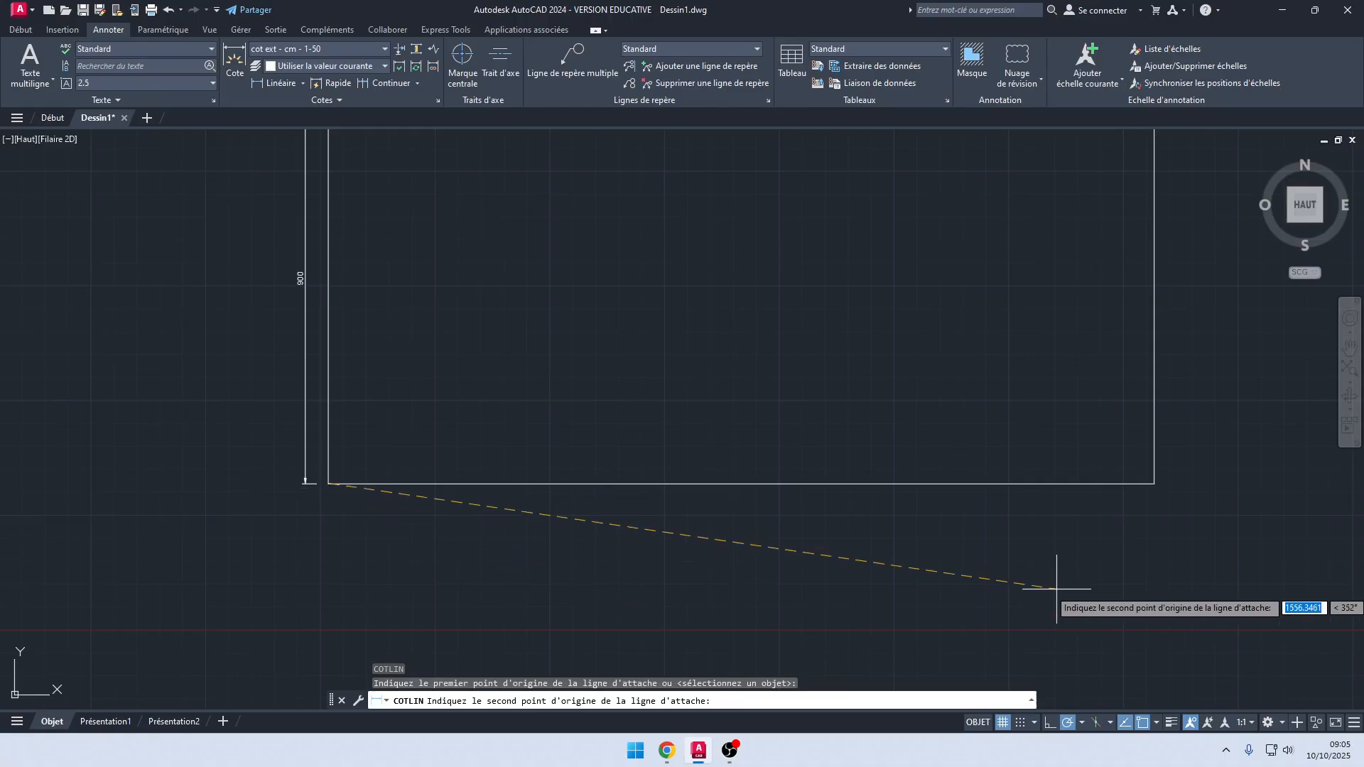
pyautogui.click(1154, 483)
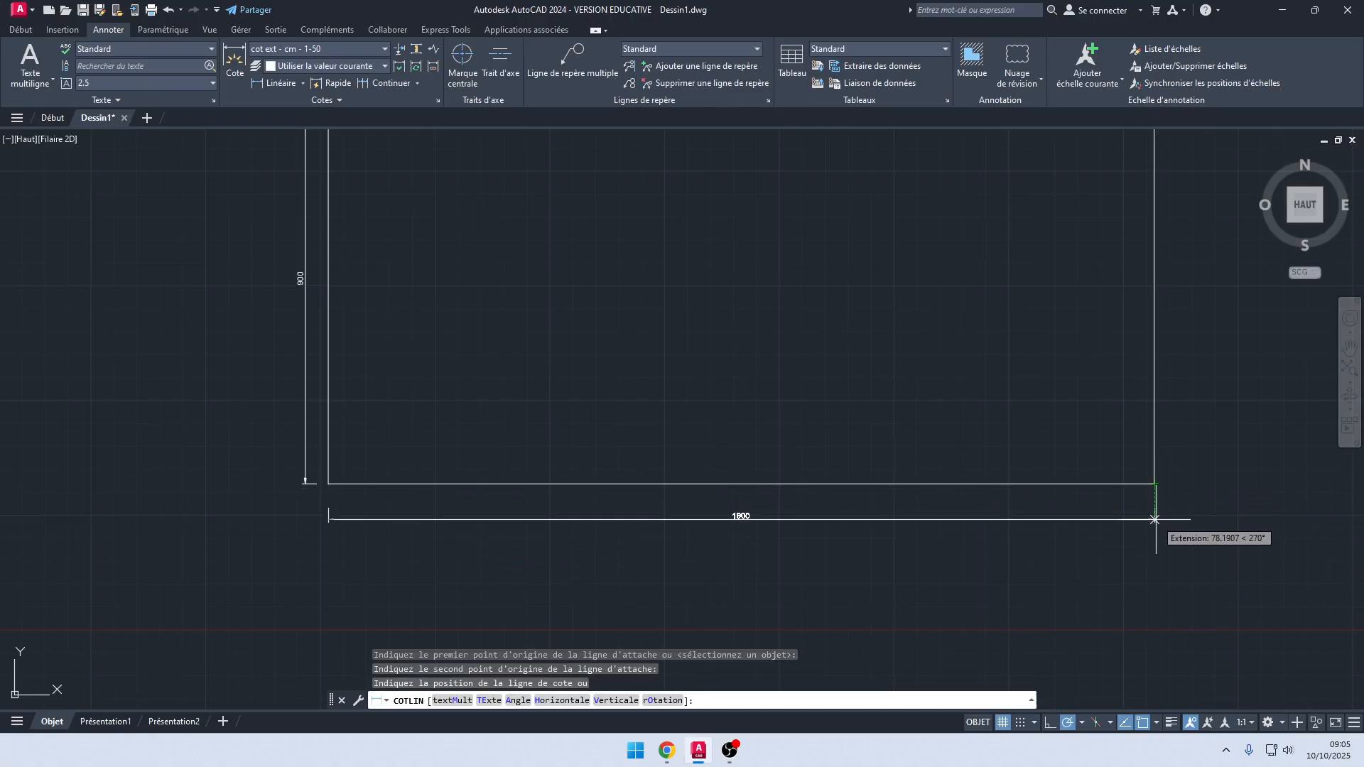
pyautogui.write('50')
pyautogui.press('Return')
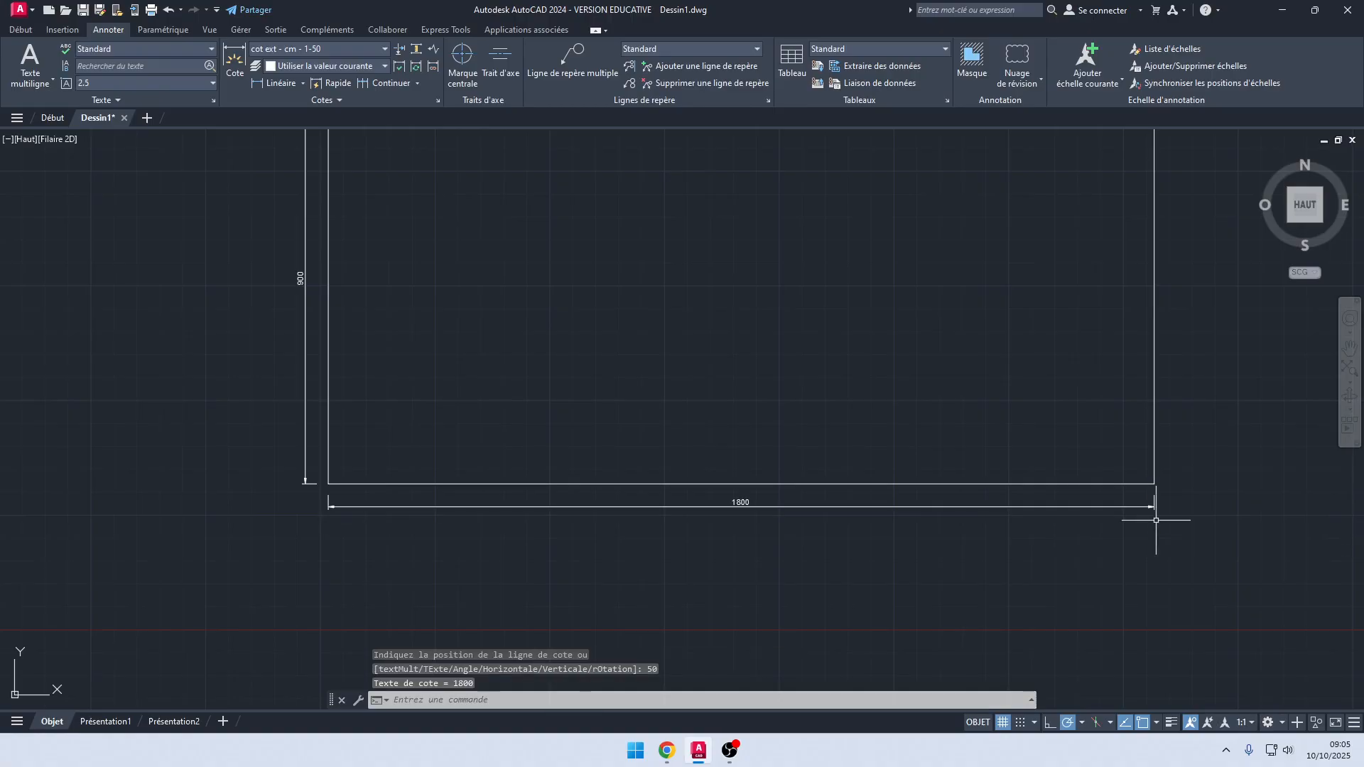
pyautogui.moveTo(542, 523)
pyautogui.mouseDown(button='middle')
pyautogui.moveTo(606, 517)
pyautogui.moveTo(537, 585)
pyautogui.moveTo(541, 622)
pyautogui.mouseUp(button='middle')
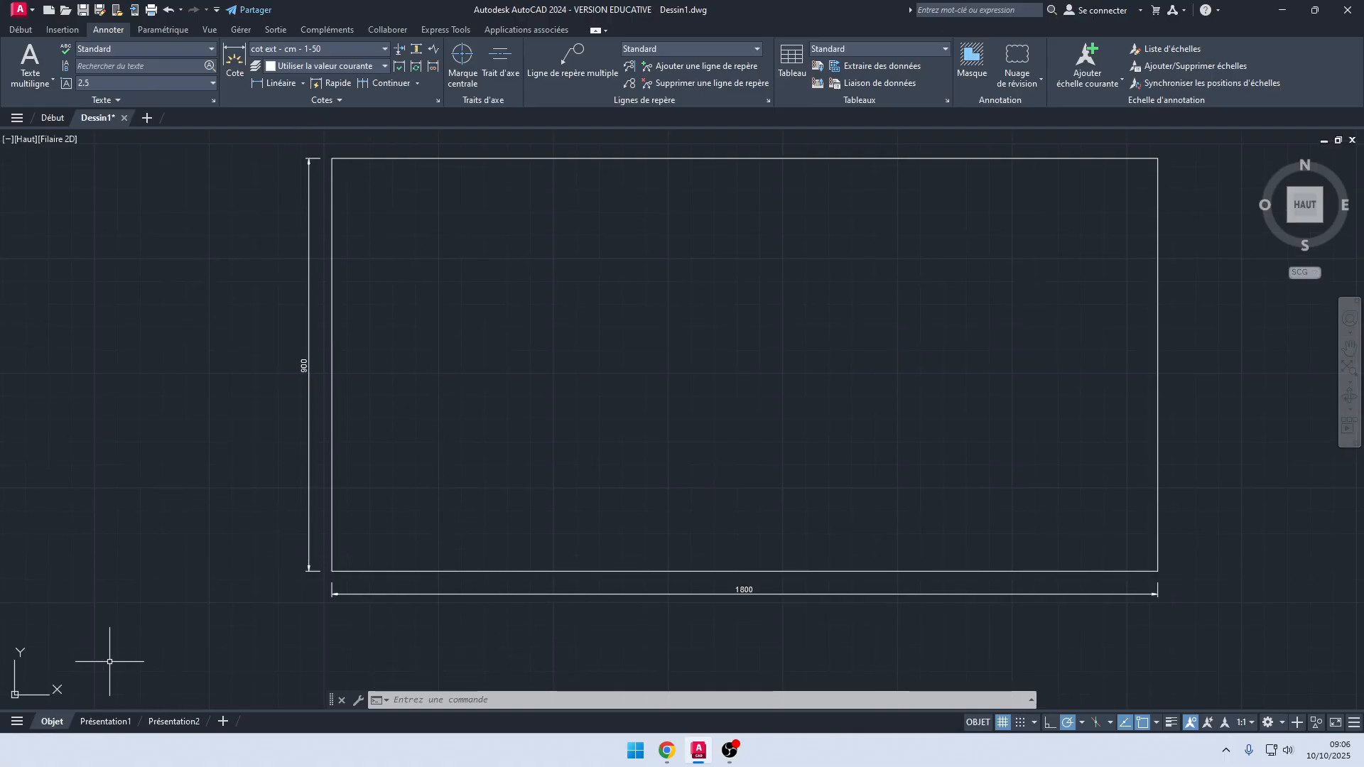
# Step: In the Présentation1 layout, set the viewport's scale to 1:5 and lock the viewport
pyautogui.click(108, 730)
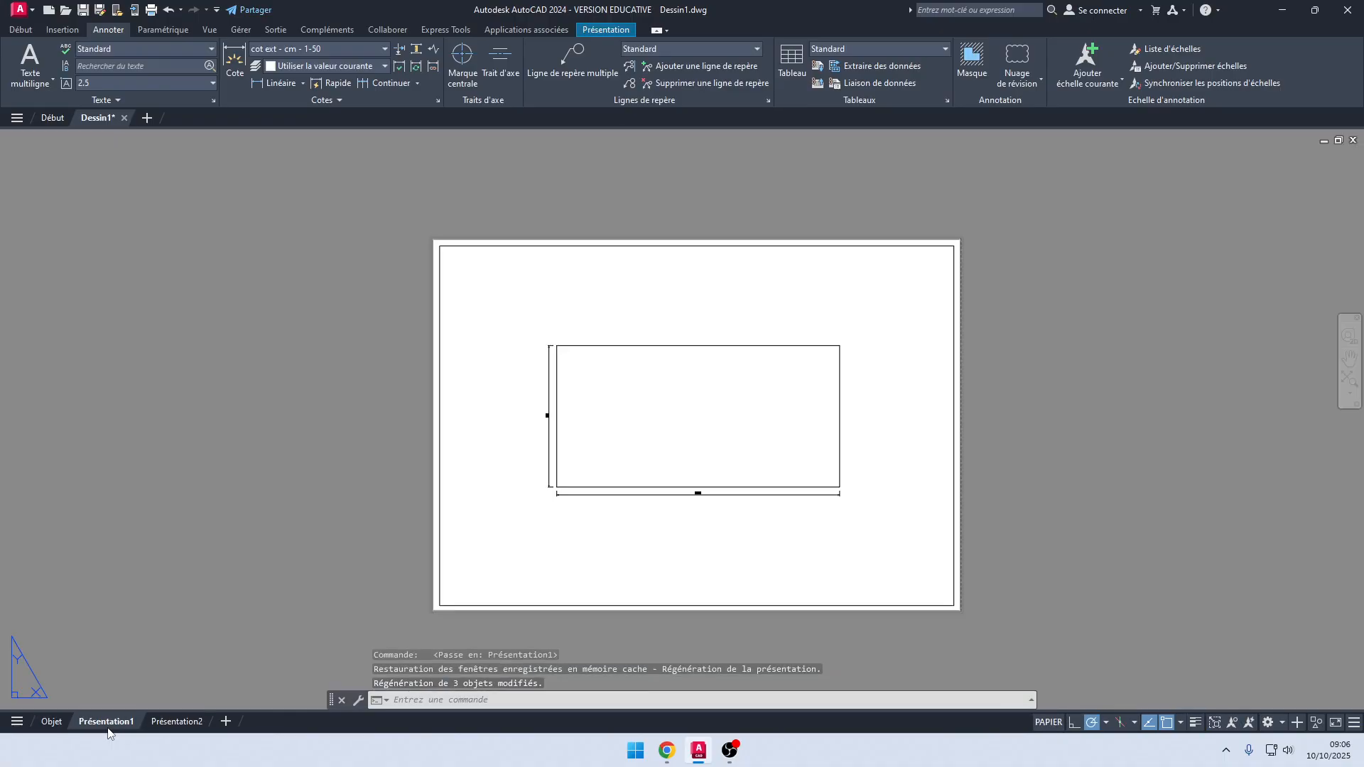
pyautogui.moveTo(539, 487); pyautogui.dragTo(554, 433, button='middle')
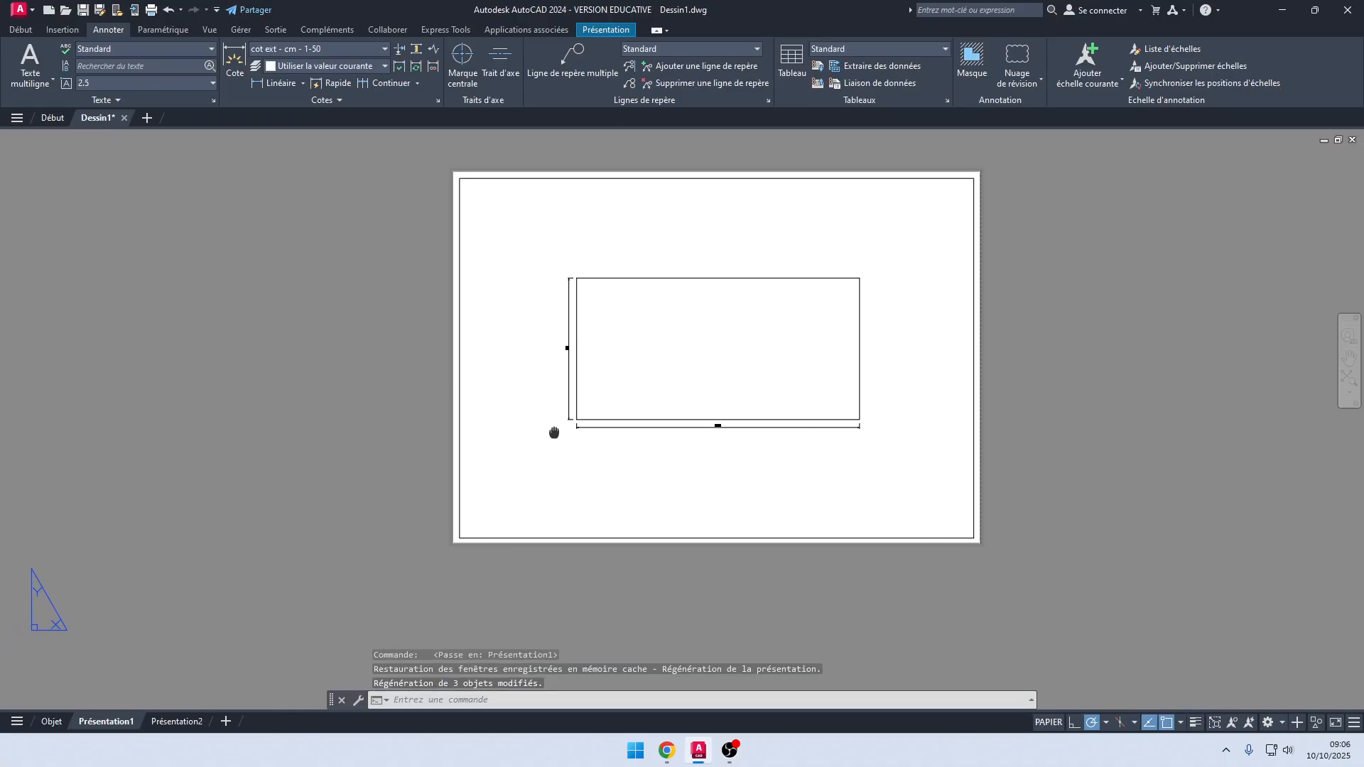
pyautogui.moveTo(698, 472); pyautogui.dragTo(618, 457, button='middle')
pyautogui.click(658, 521)
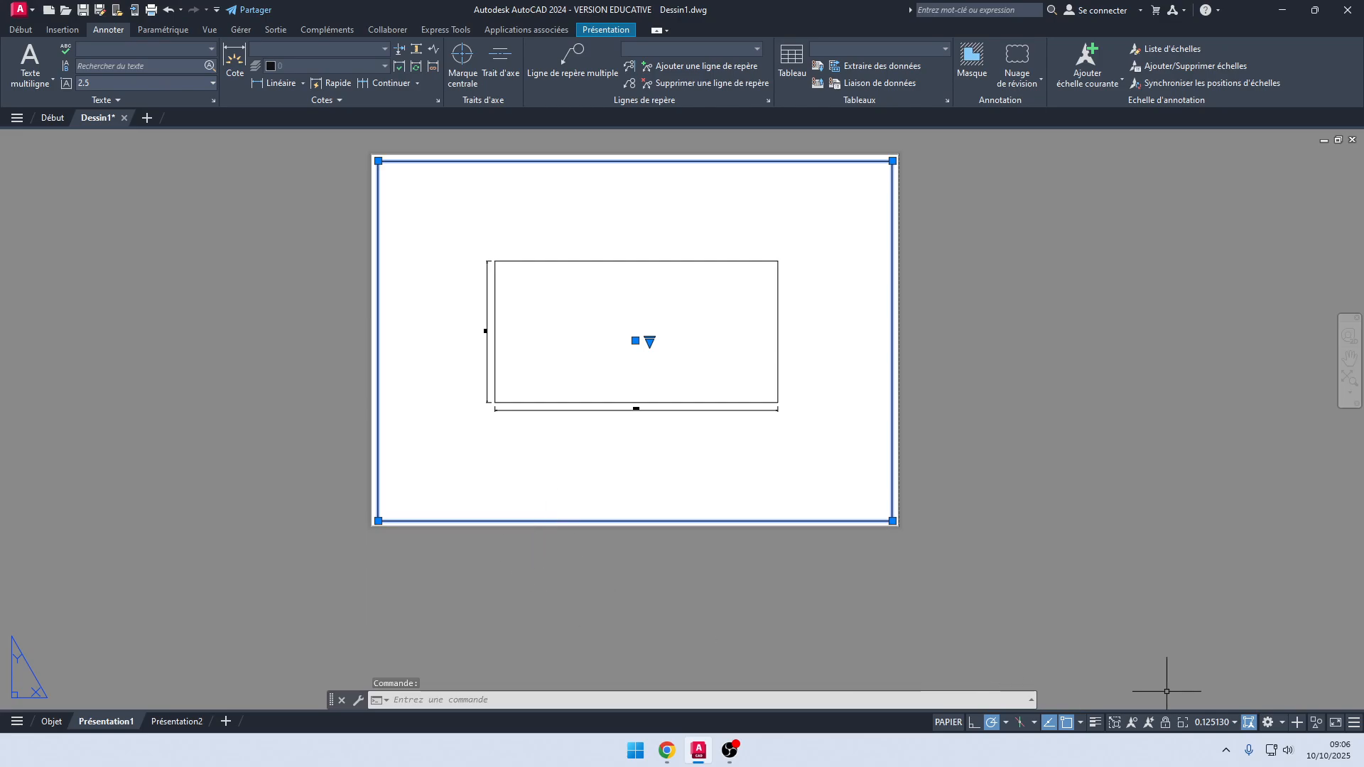
pyautogui.click(1234, 724)
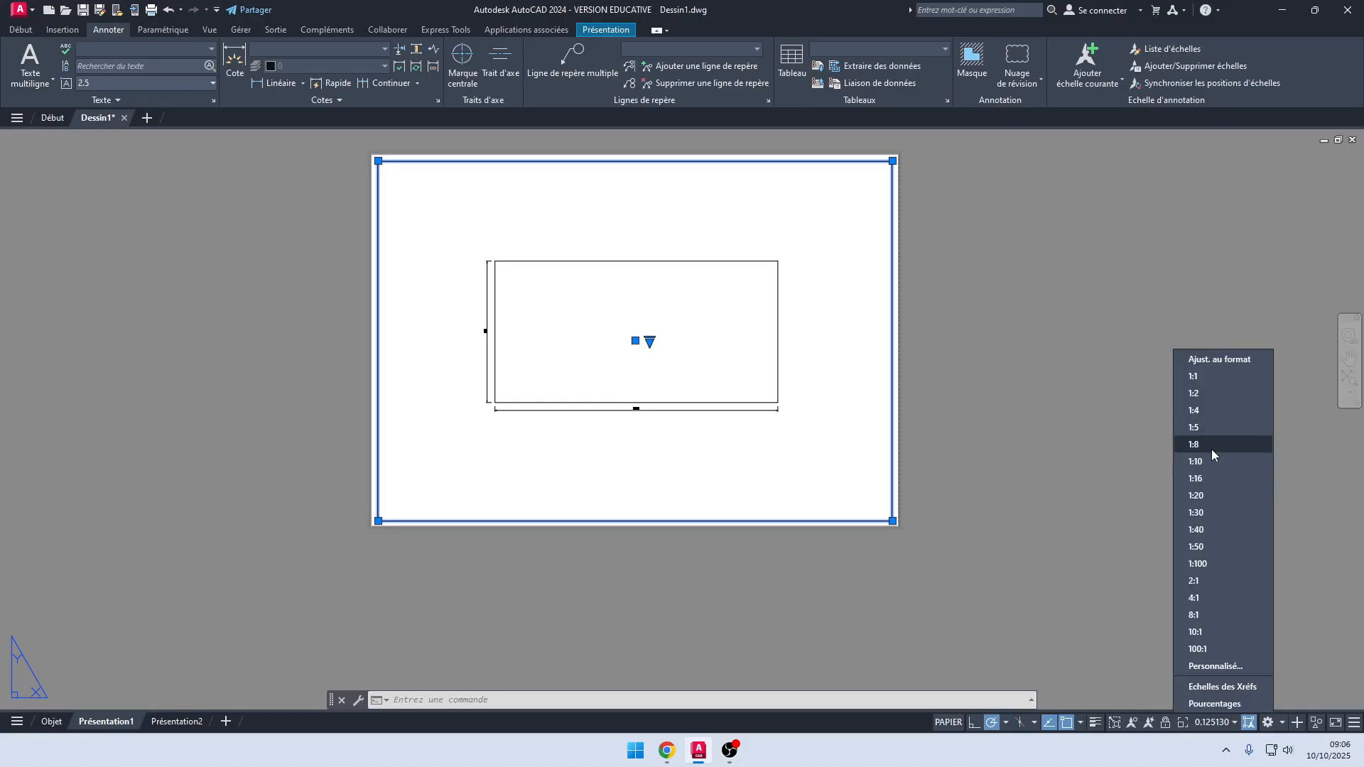
pyautogui.click(1214, 430)
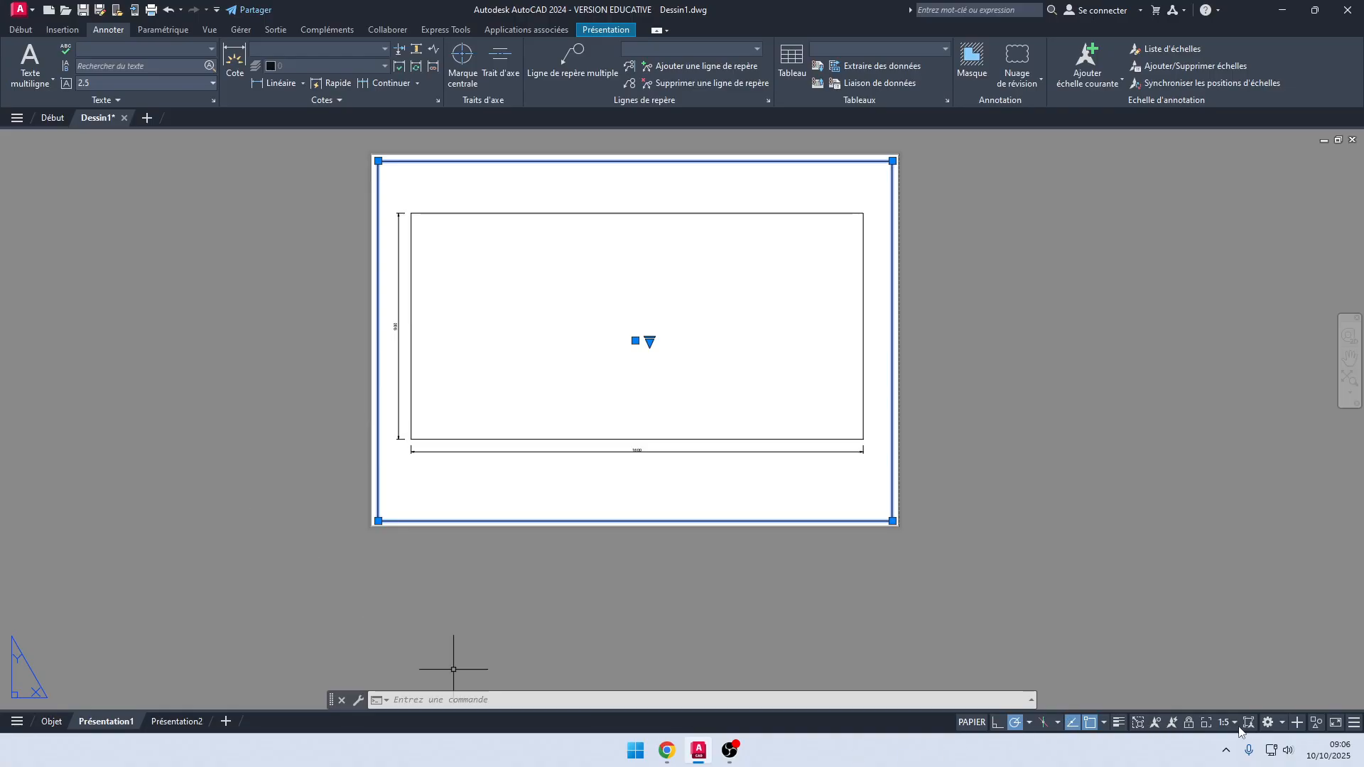
pyautogui.click(1188, 723)
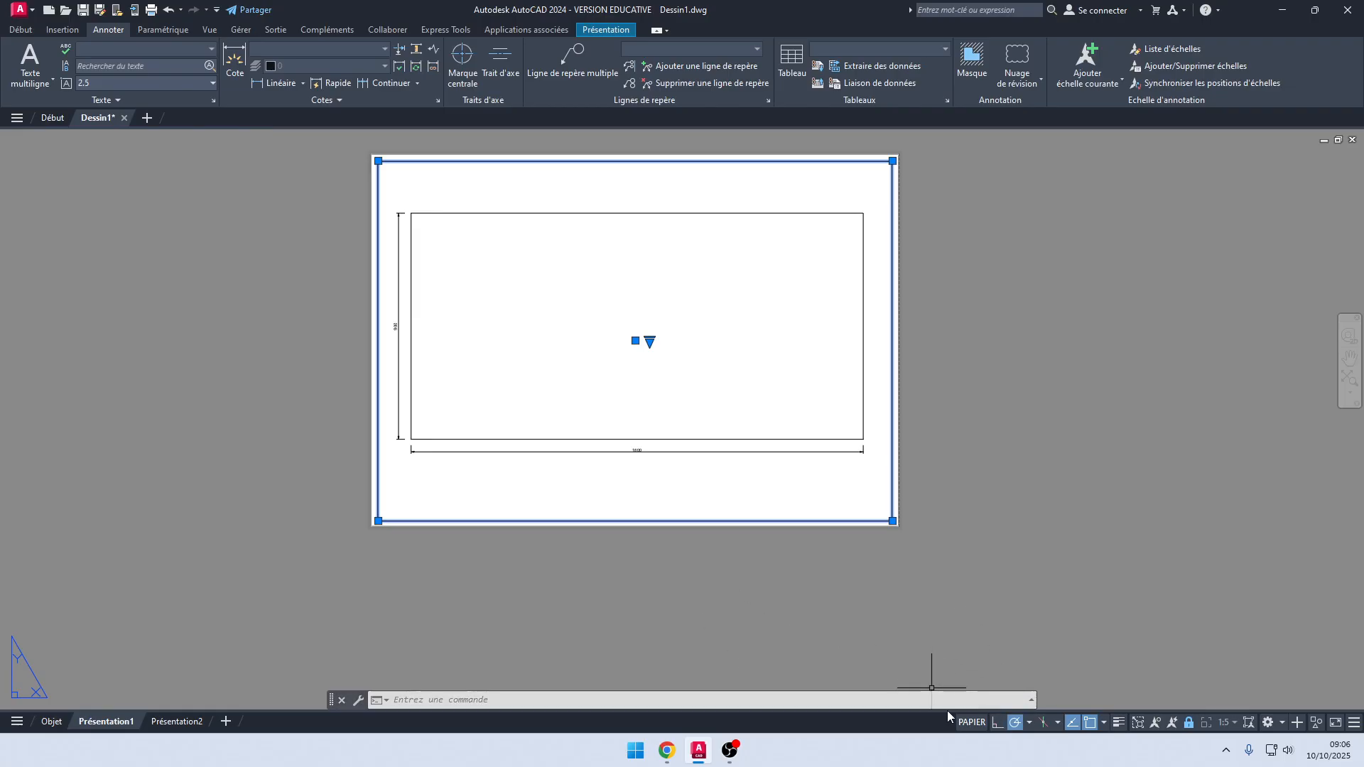
pyautogui.moveTo(889, 615); pyautogui.dragTo(929, 618, button='middle')
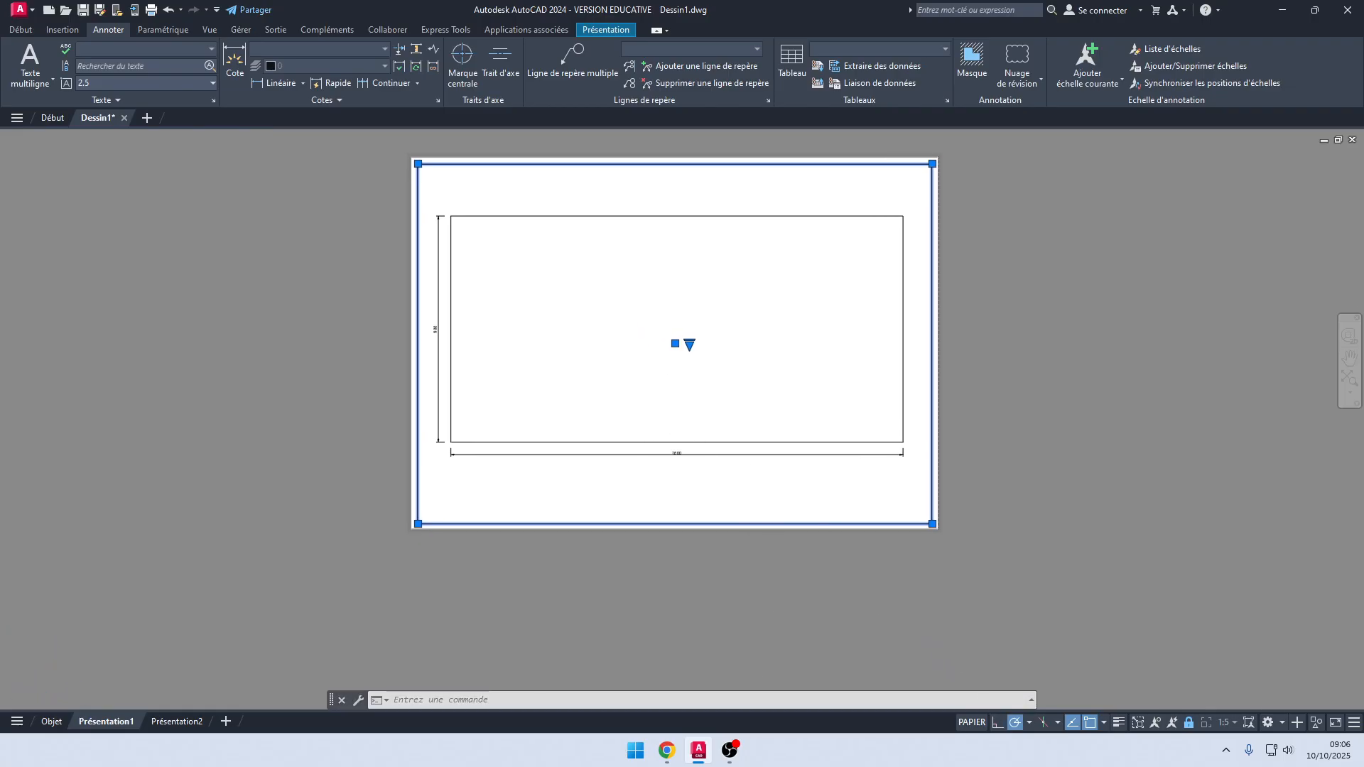
# Step: Inspect the rectangle's dimensions on the Présentation1 layout sheet up close
pyautogui.scroll(2, 710, 471)
pyautogui.moveTo(694, 458); pyautogui.dragTo(723, 476, button='middle')
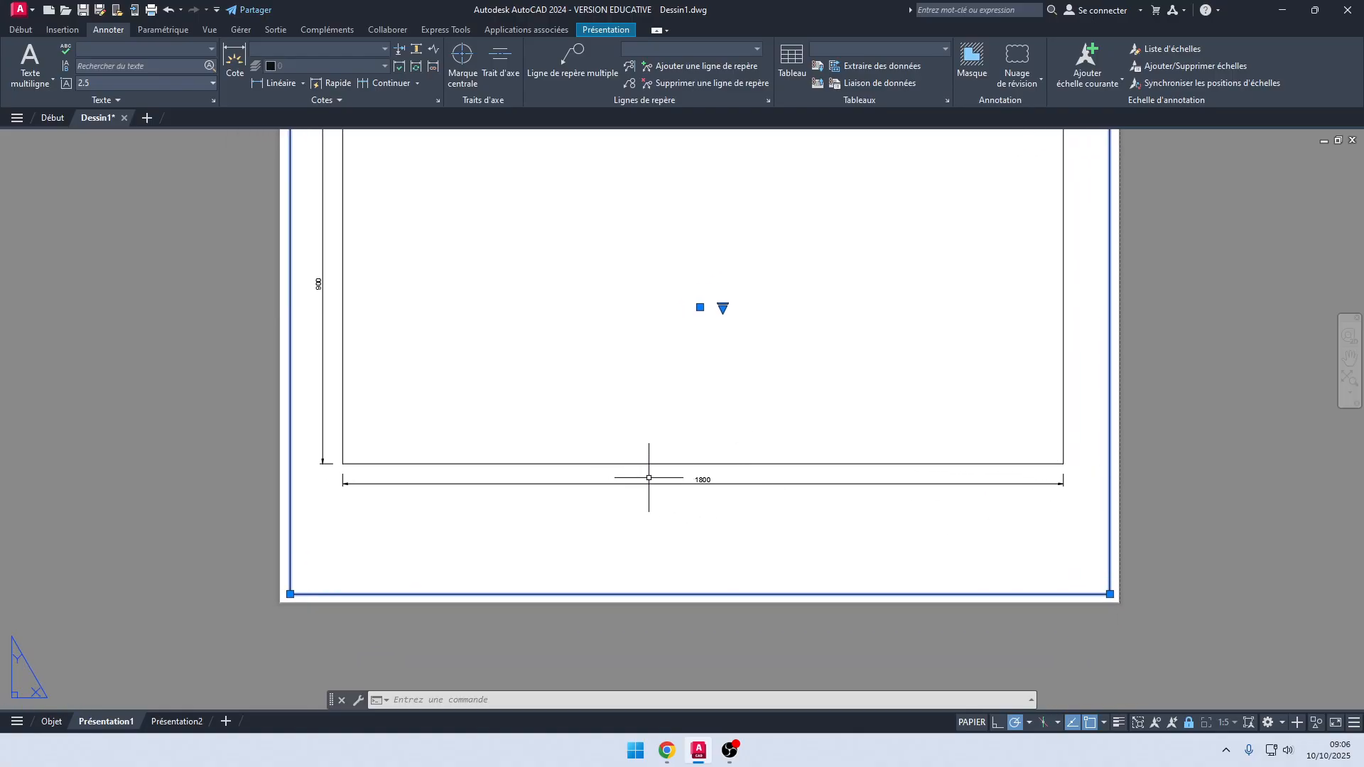
pyautogui.scroll(2, 697, 488)
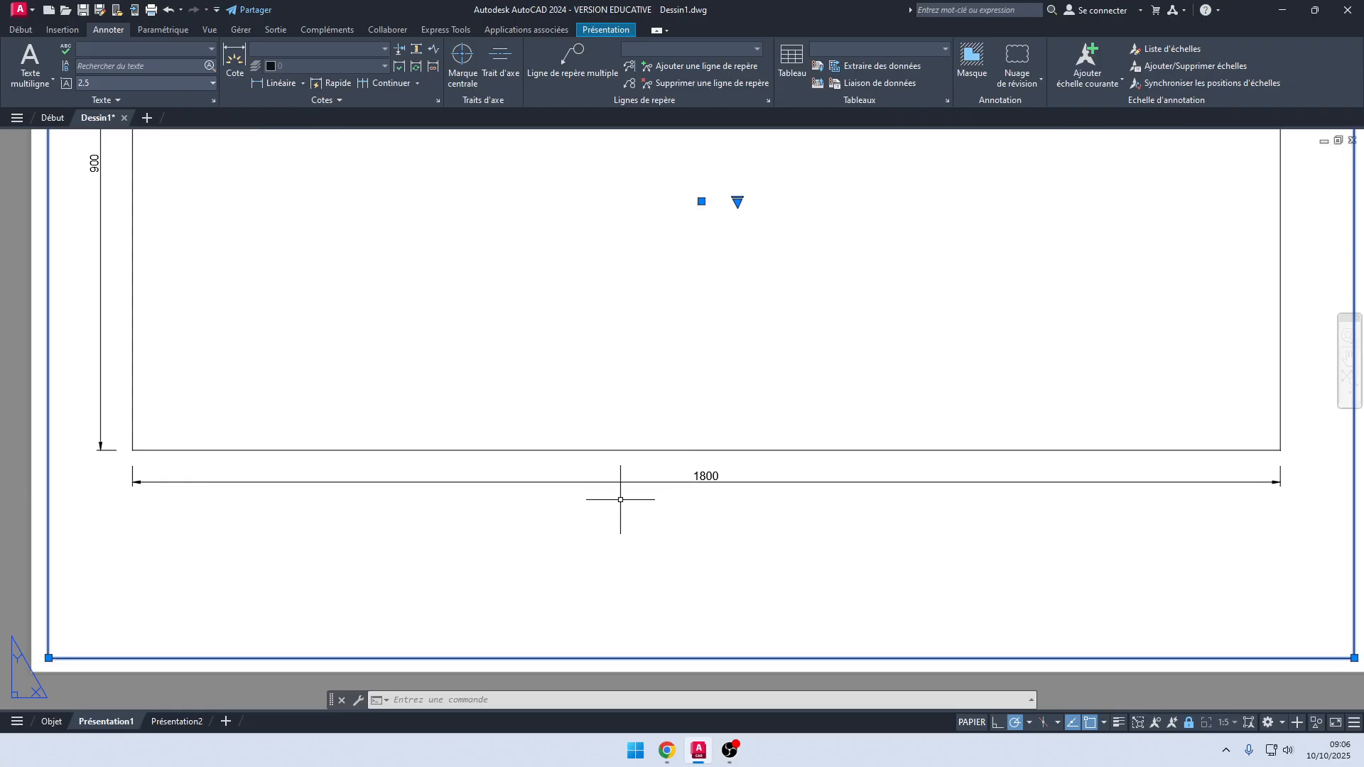
pyautogui.scroll(-2, 601, 506)
pyautogui.moveTo(523, 508); pyautogui.dragTo(655, 530, button='middle')
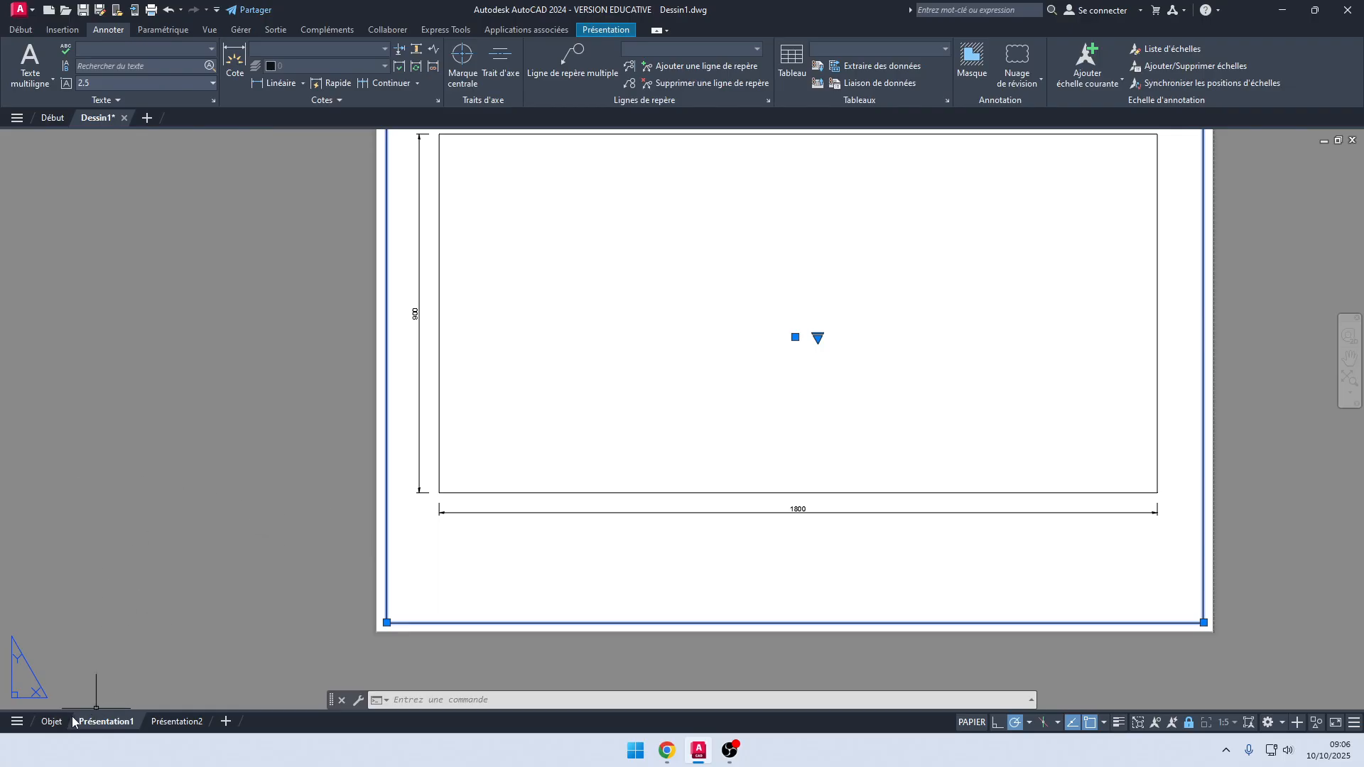
# Step: In model space, create a new dimension style named "cot int - cm - 1-50" based on "cot ext - cm - 1-50"
pyautogui.click(51, 721)
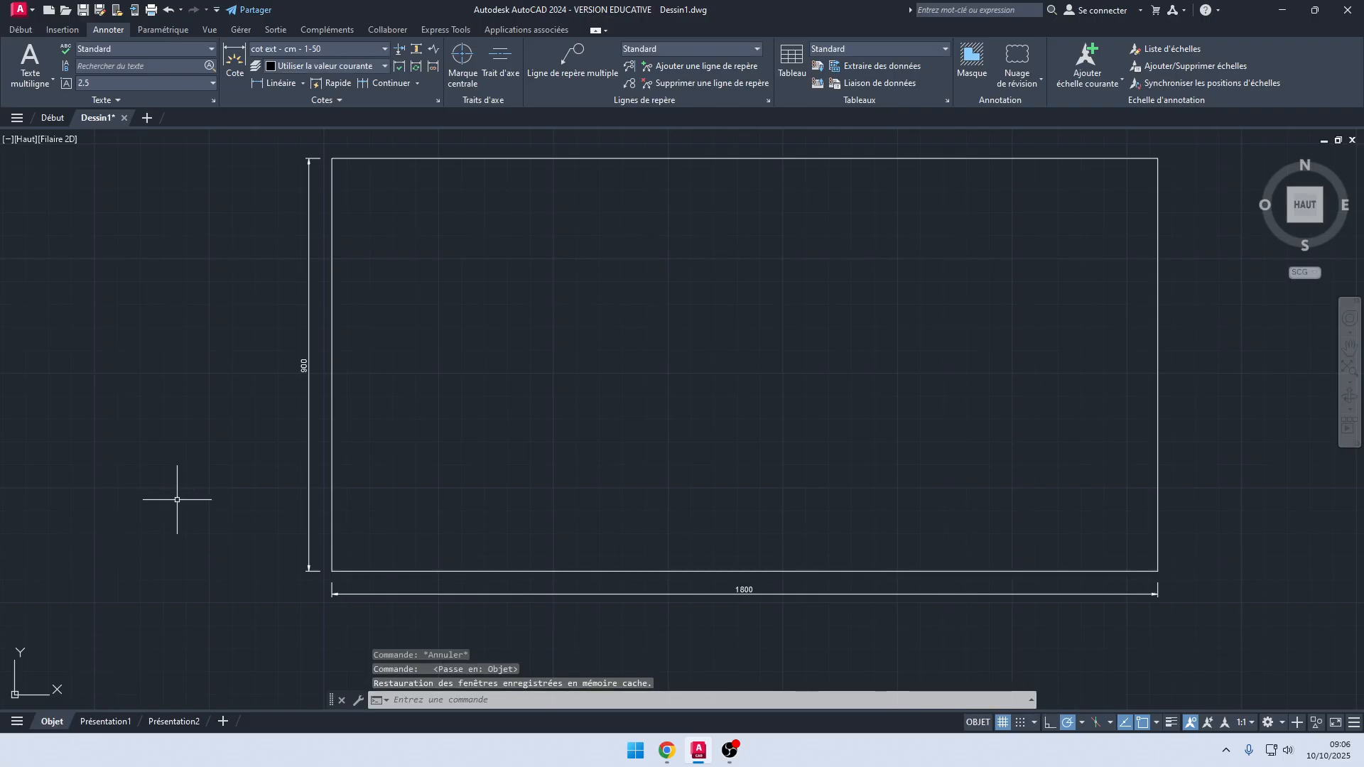
pyautogui.moveTo(177, 500); pyautogui.dragTo(215, 524, button='middle')
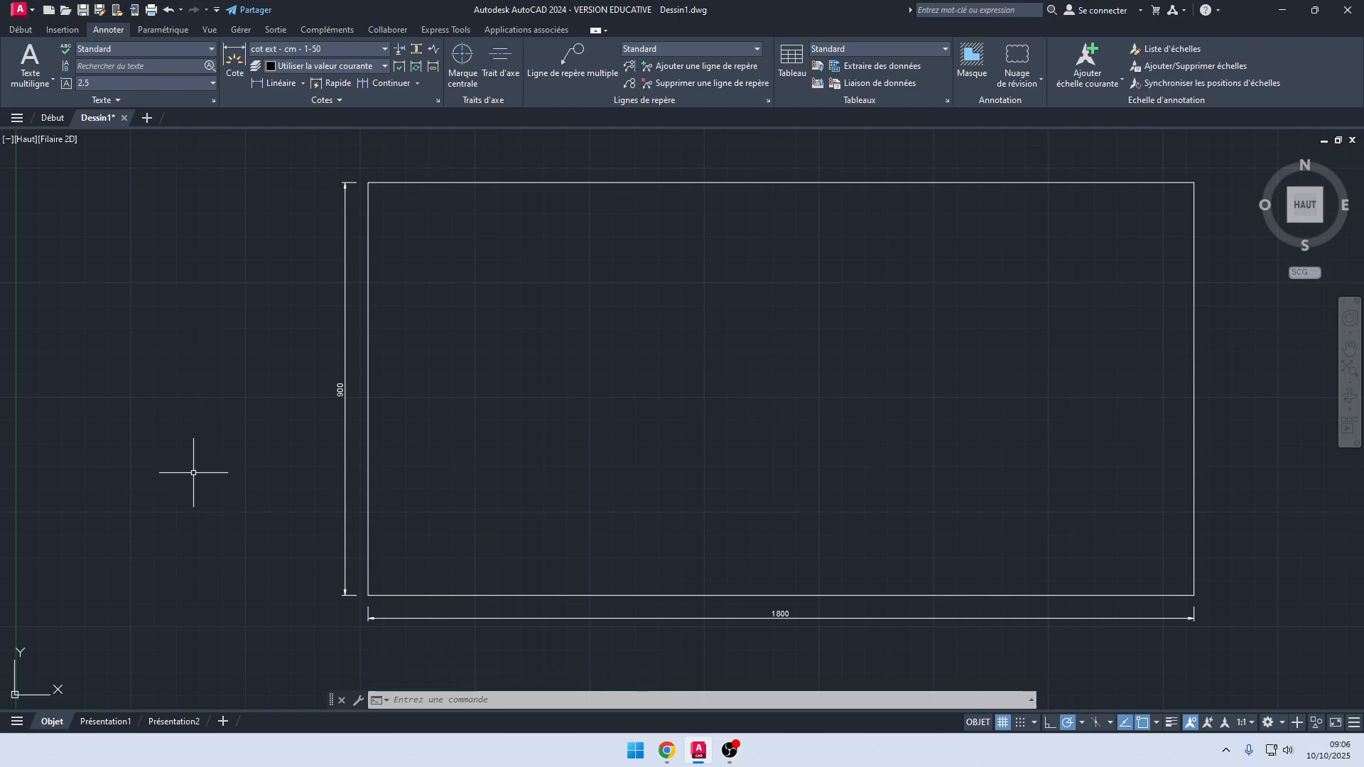
pyautogui.click(438, 100)
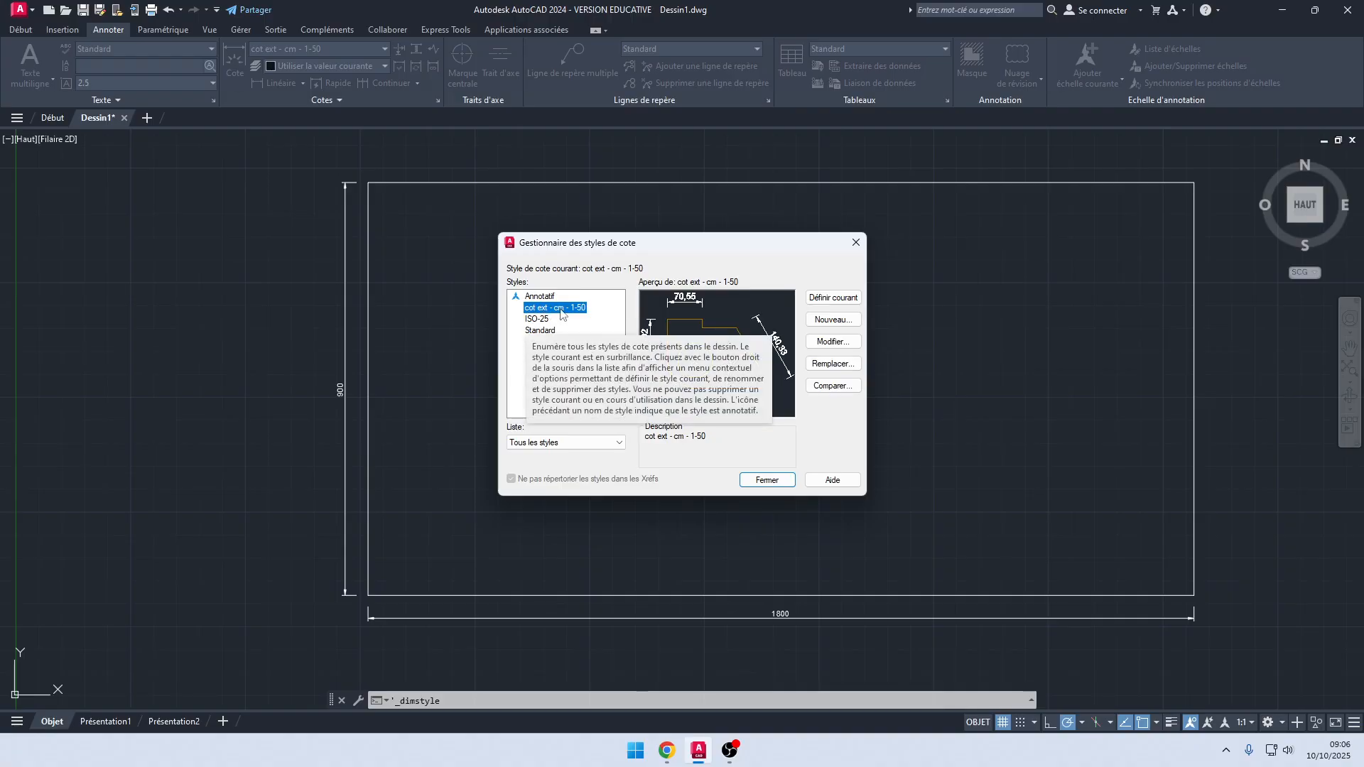
pyautogui.click(844, 319)
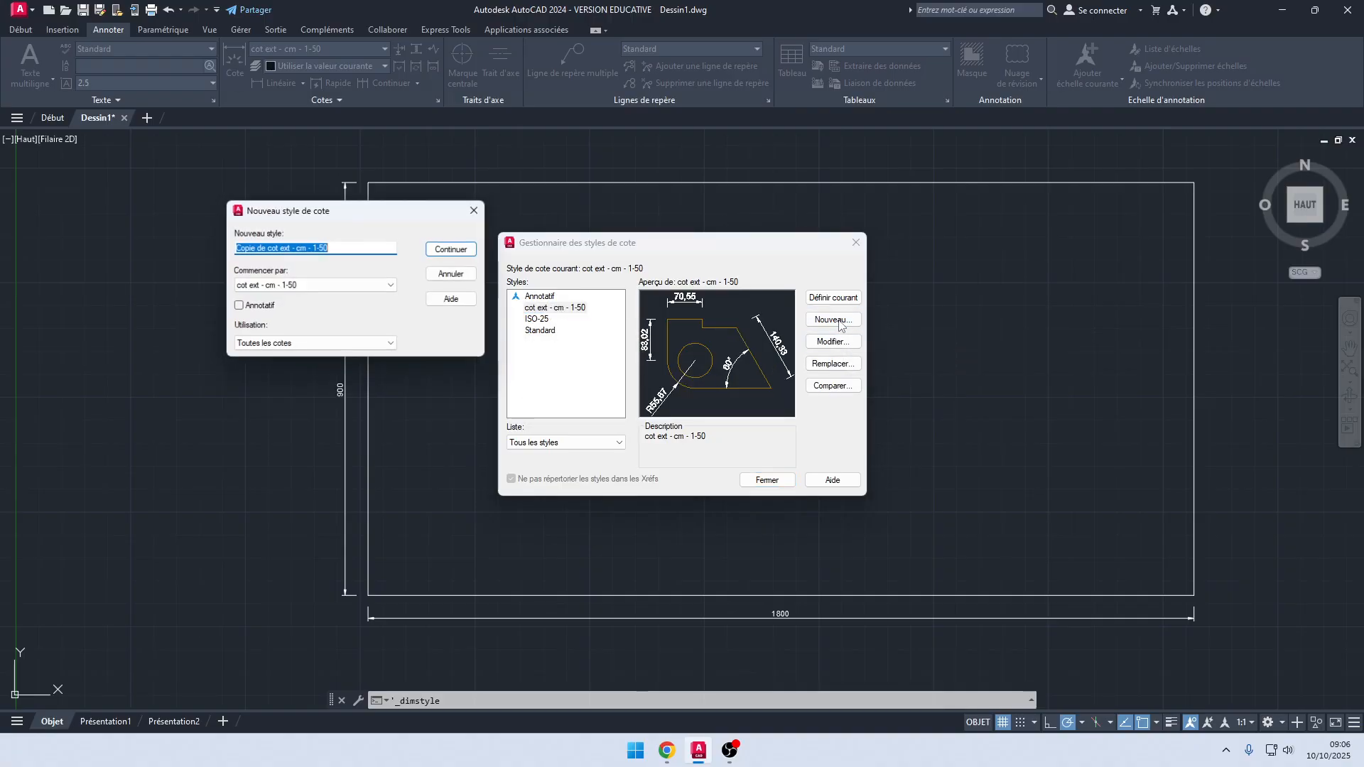
pyautogui.click(265, 248)
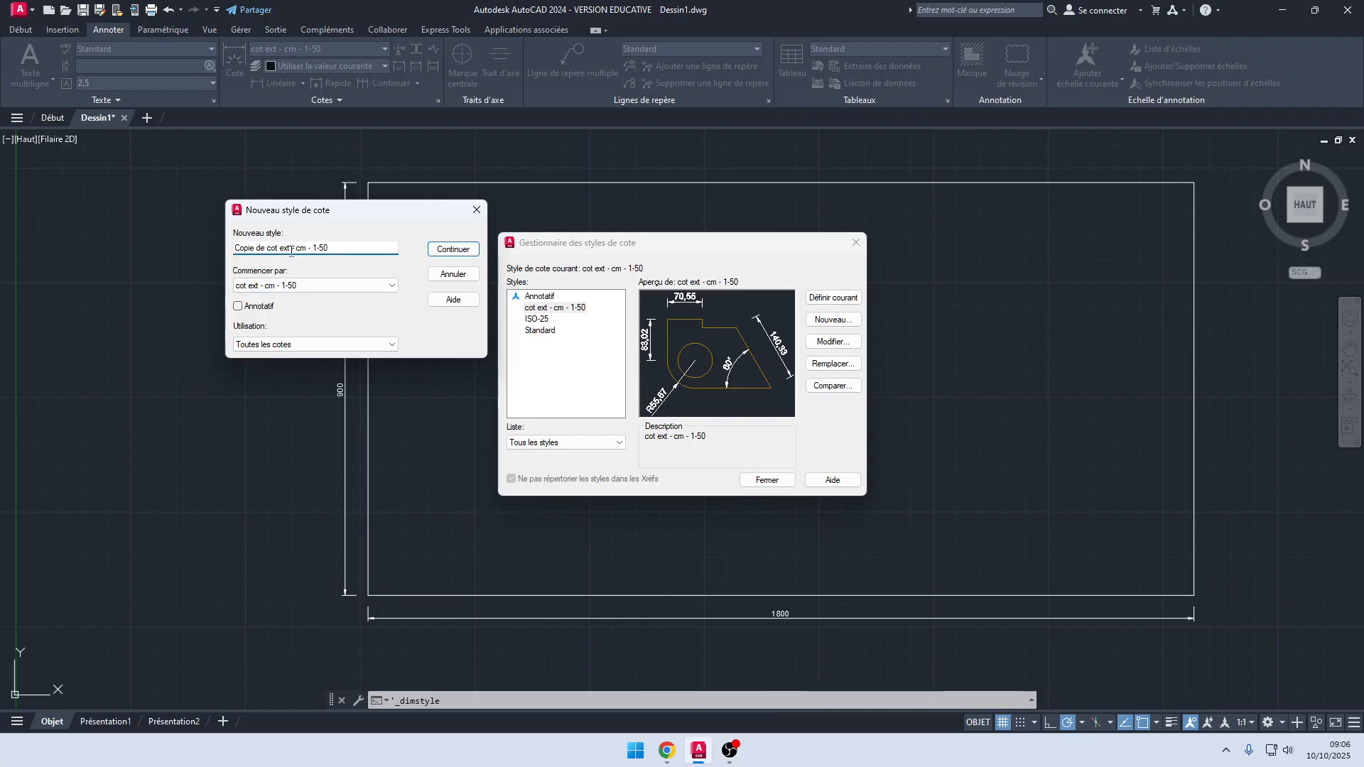
pyautogui.moveTo(286, 248); pyautogui.dragTo(210, 249)
pyautogui.press('BackSpace')
pyautogui.press('Delete')
pyautogui.press('Delete')
pyautogui.press('Delete')
pyautogui.write('cot int')
pyautogui.click(454, 249)
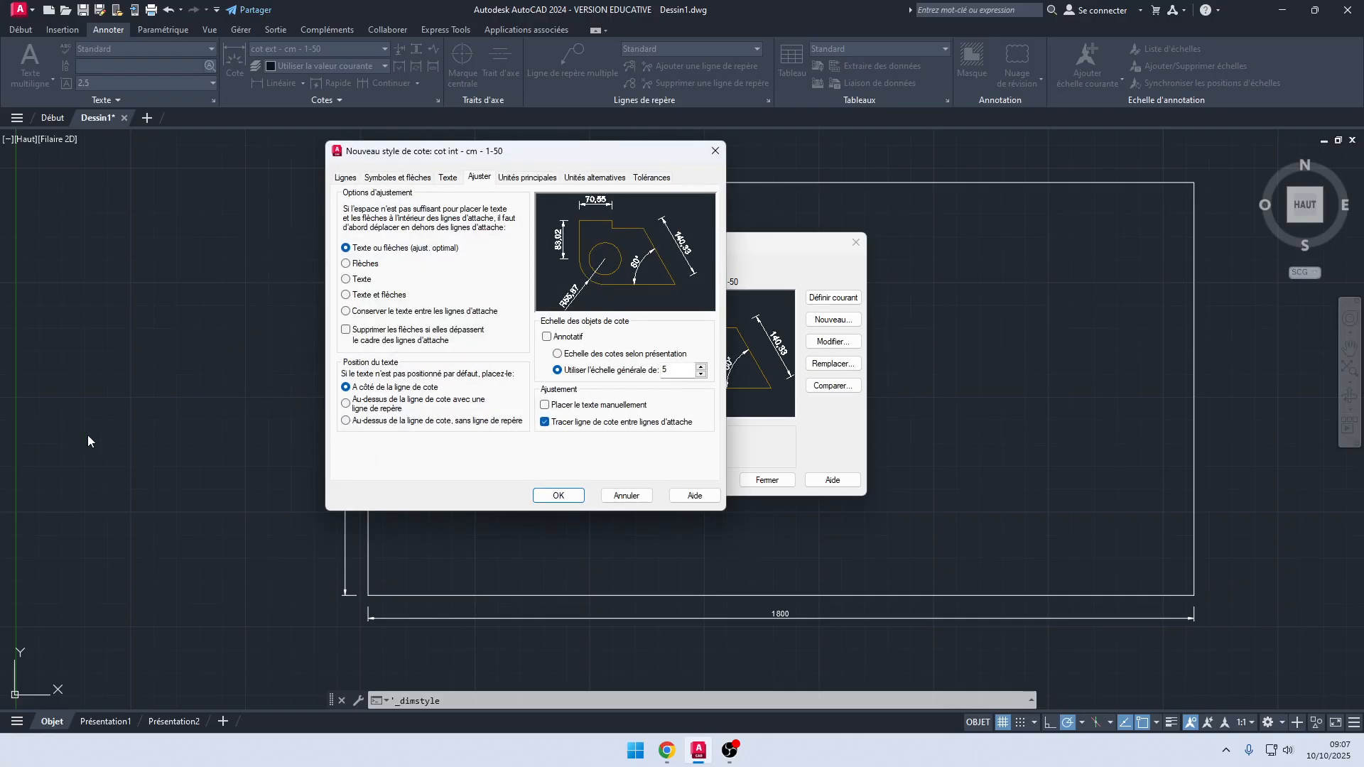
# Step: Set the new style's first and second arrowheads to Marque architecturale, and save the style
pyautogui.click(448, 179)
pyautogui.click(398, 178)
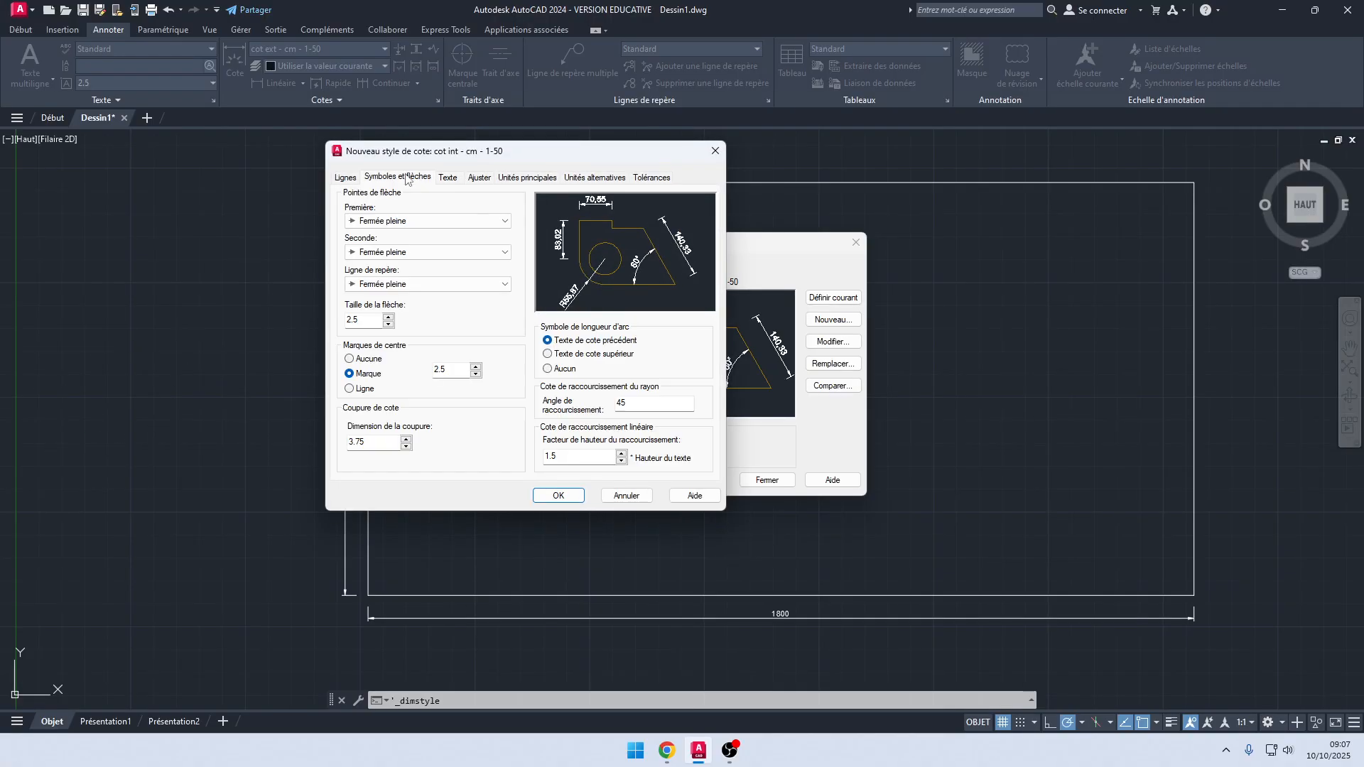
pyautogui.click(343, 178)
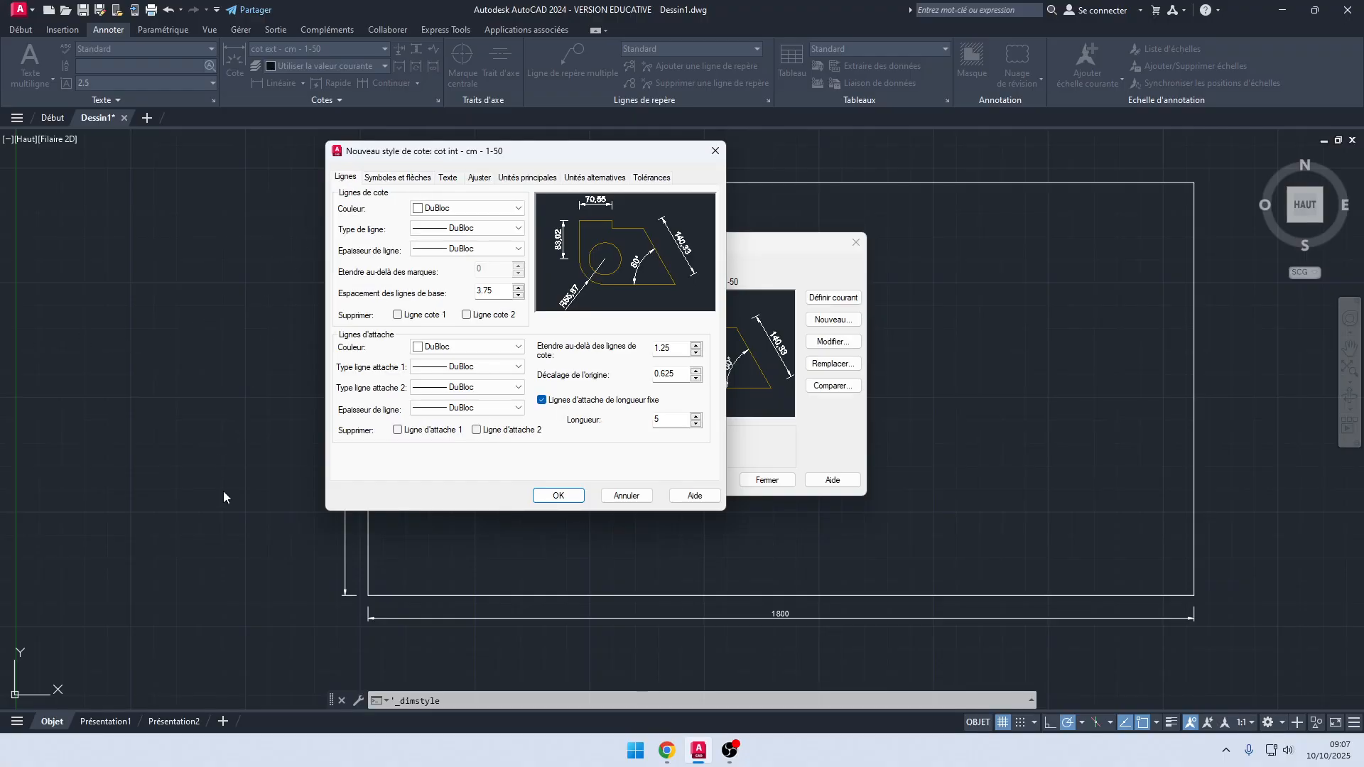
pyautogui.click(386, 179)
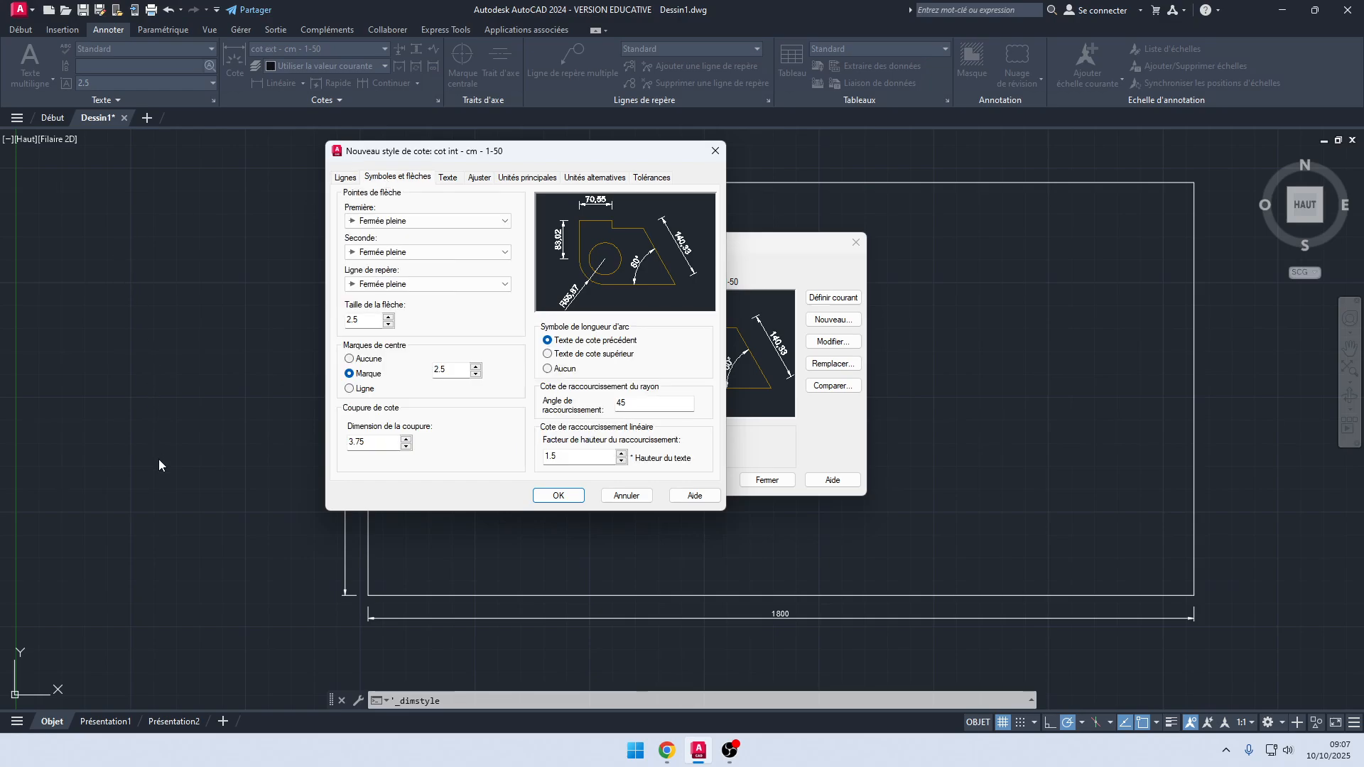
pyautogui.click(498, 221)
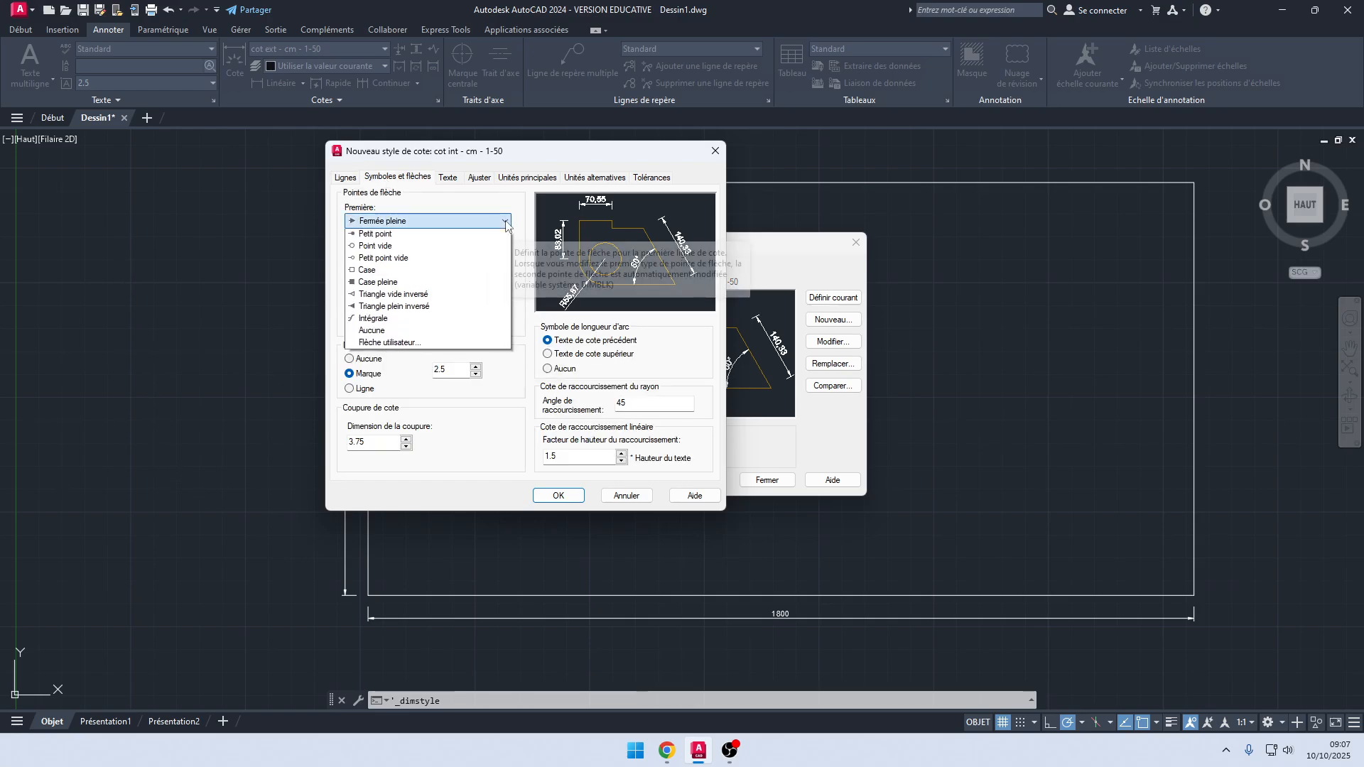
pyautogui.click(400, 283)
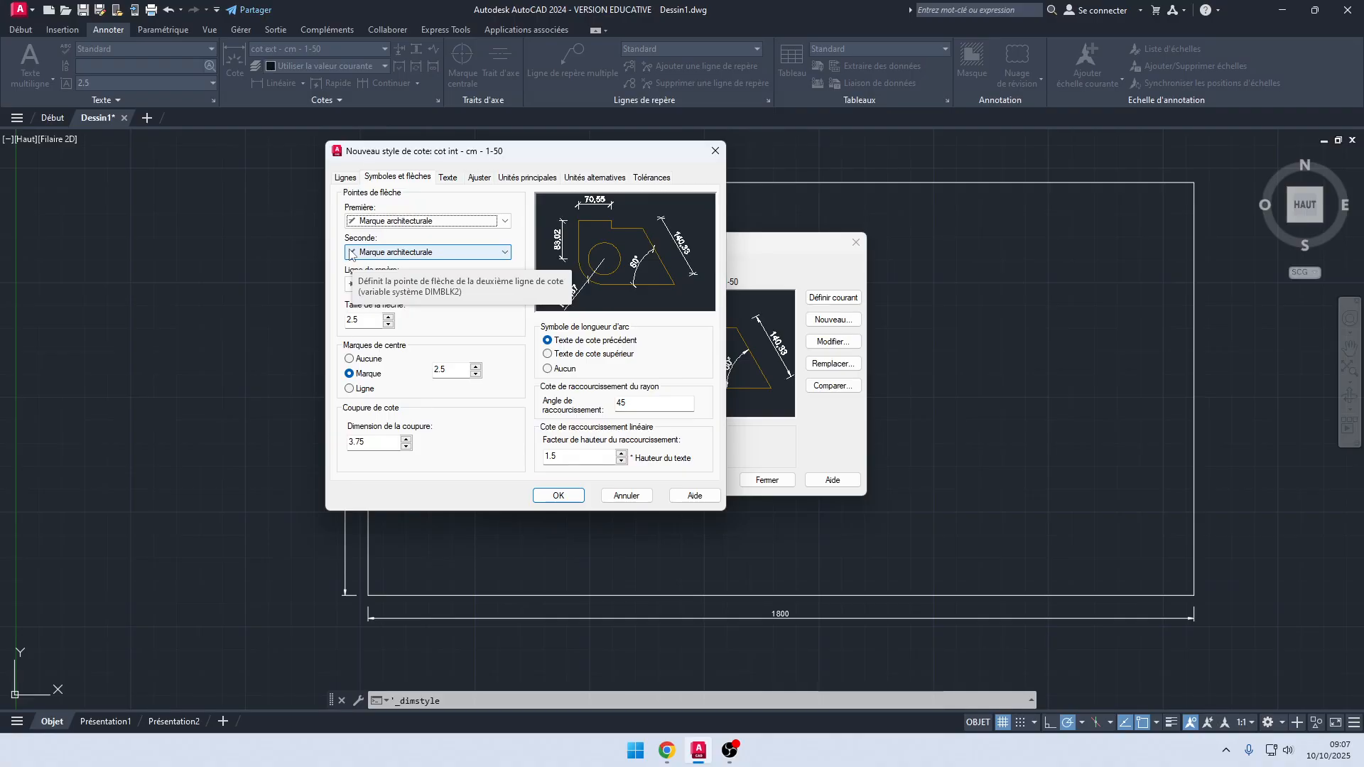
pyautogui.click(560, 496)
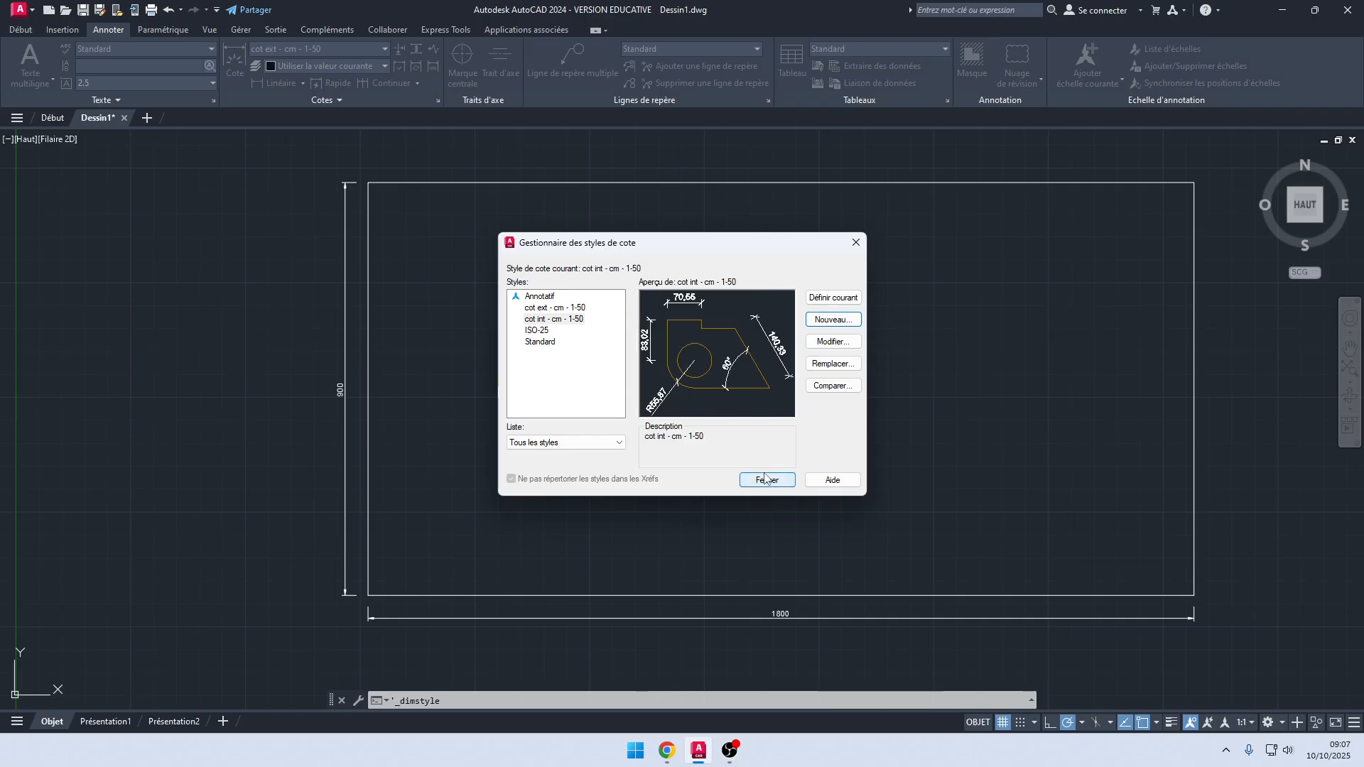
pyautogui.click(767, 481)
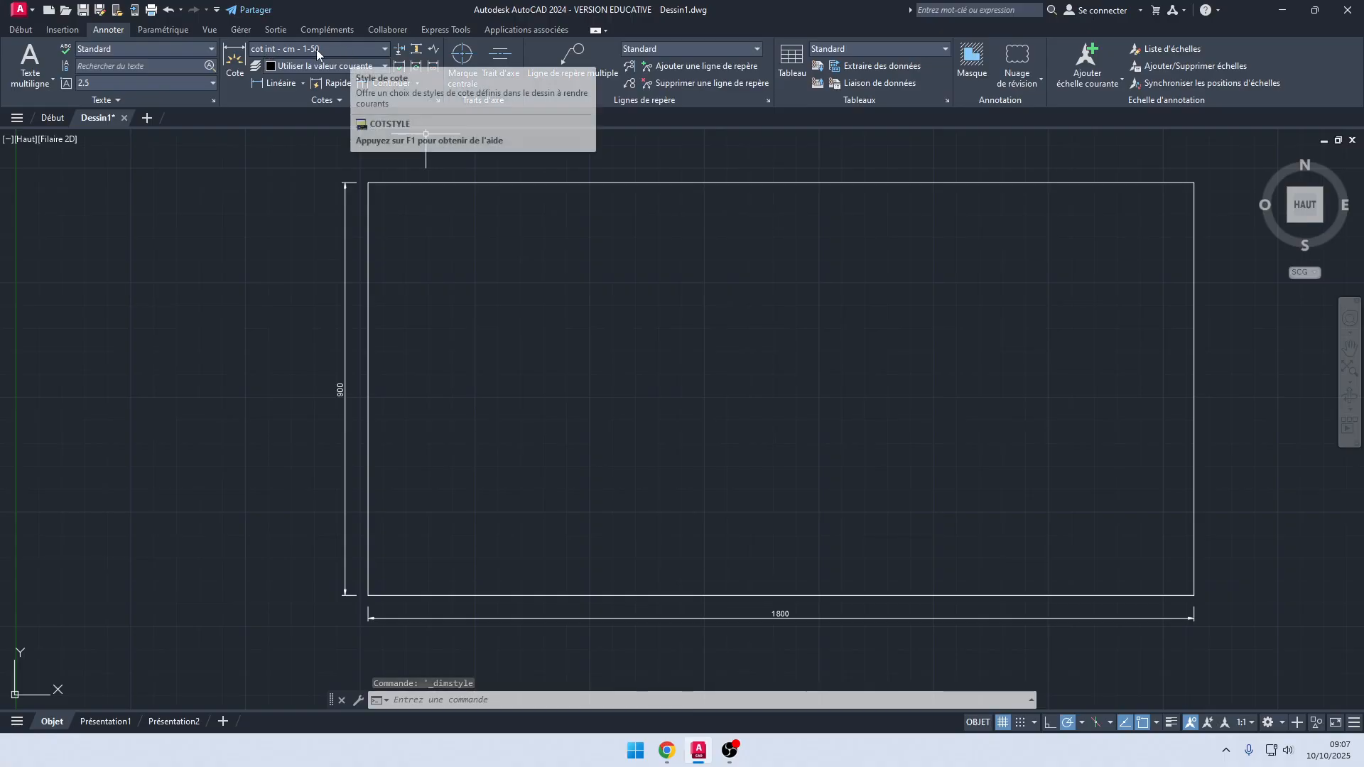
# Step: Add a linear dimension between the rectangle's two bottom corners, with the dimension line inside, about 175 above the bottom edge
pyautogui.click(266, 83)
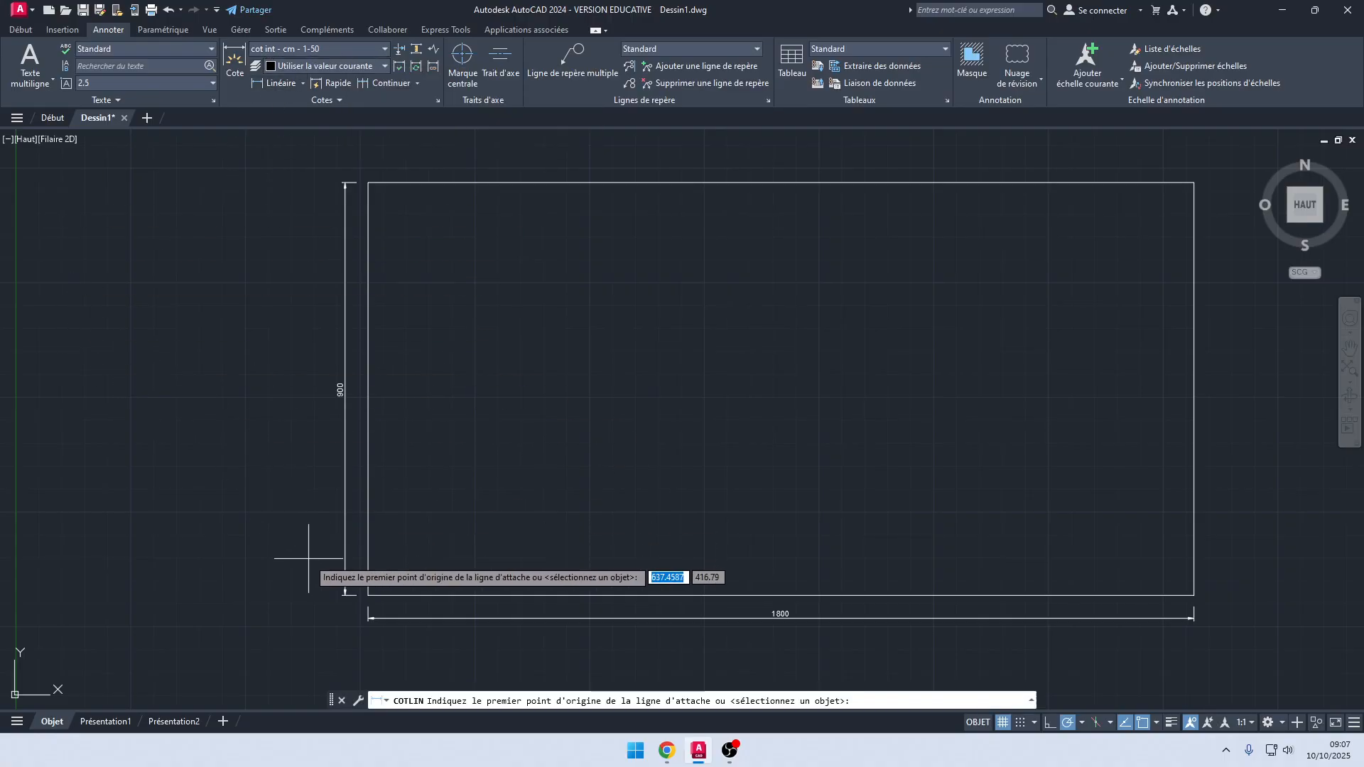
pyautogui.click(368, 595)
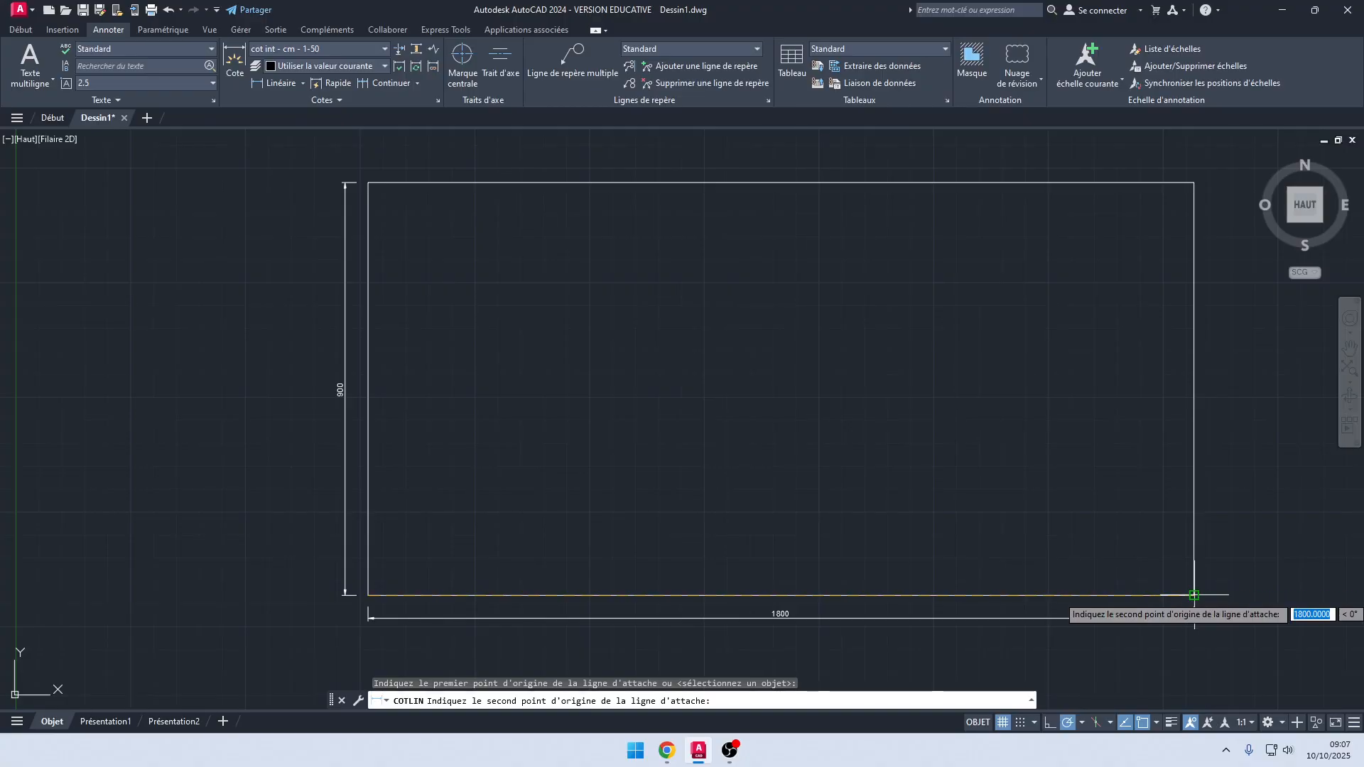
pyautogui.click(1194, 596)
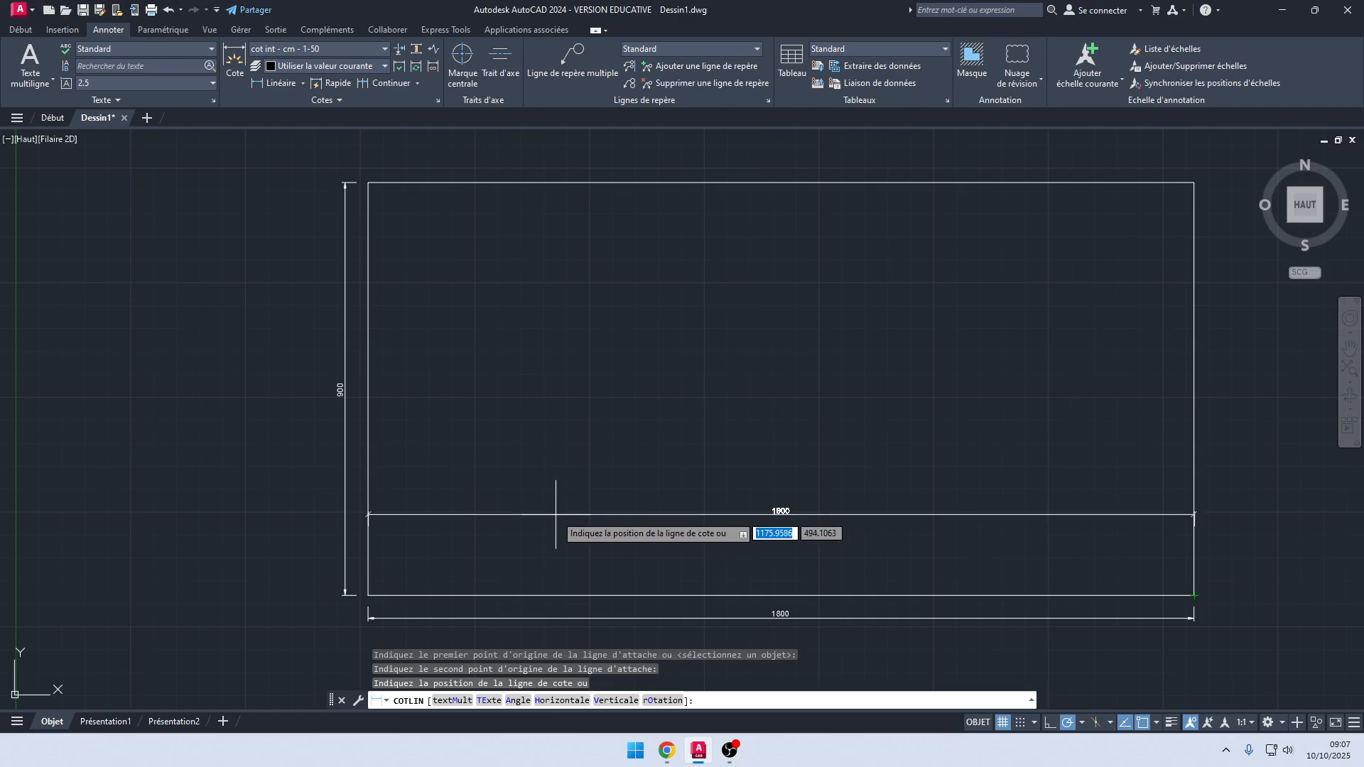
pyautogui.click(553, 509)
pyautogui.scroll(2, 374, 512)
pyautogui.scroll(2, 362, 519)
pyautogui.moveTo(350, 455); pyautogui.dragTo(371, 309, button='middle')
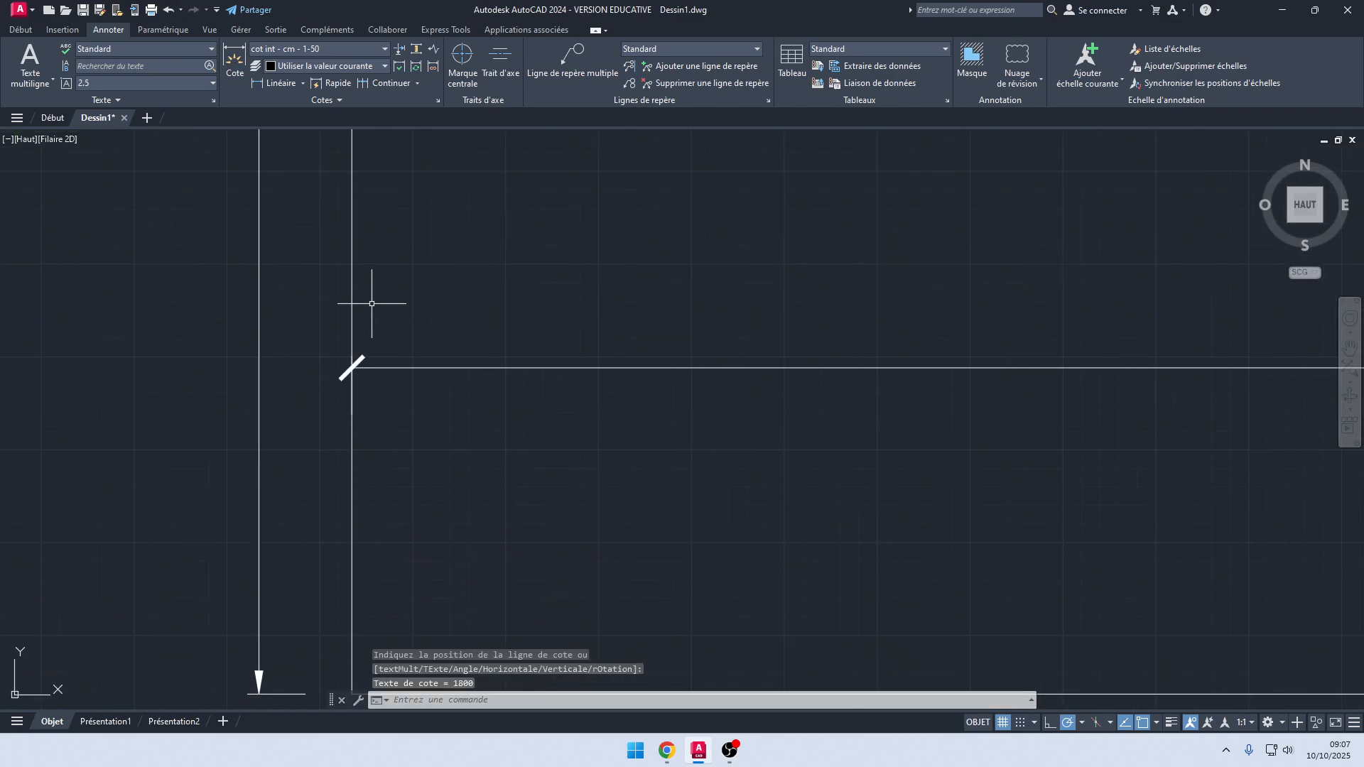
pyautogui.scroll(-3, 554, 374)
pyautogui.moveTo(554, 374); pyautogui.dragTo(329, 357, button='middle')
pyautogui.moveTo(521, 353); pyautogui.dragTo(371, 409, button='middle')
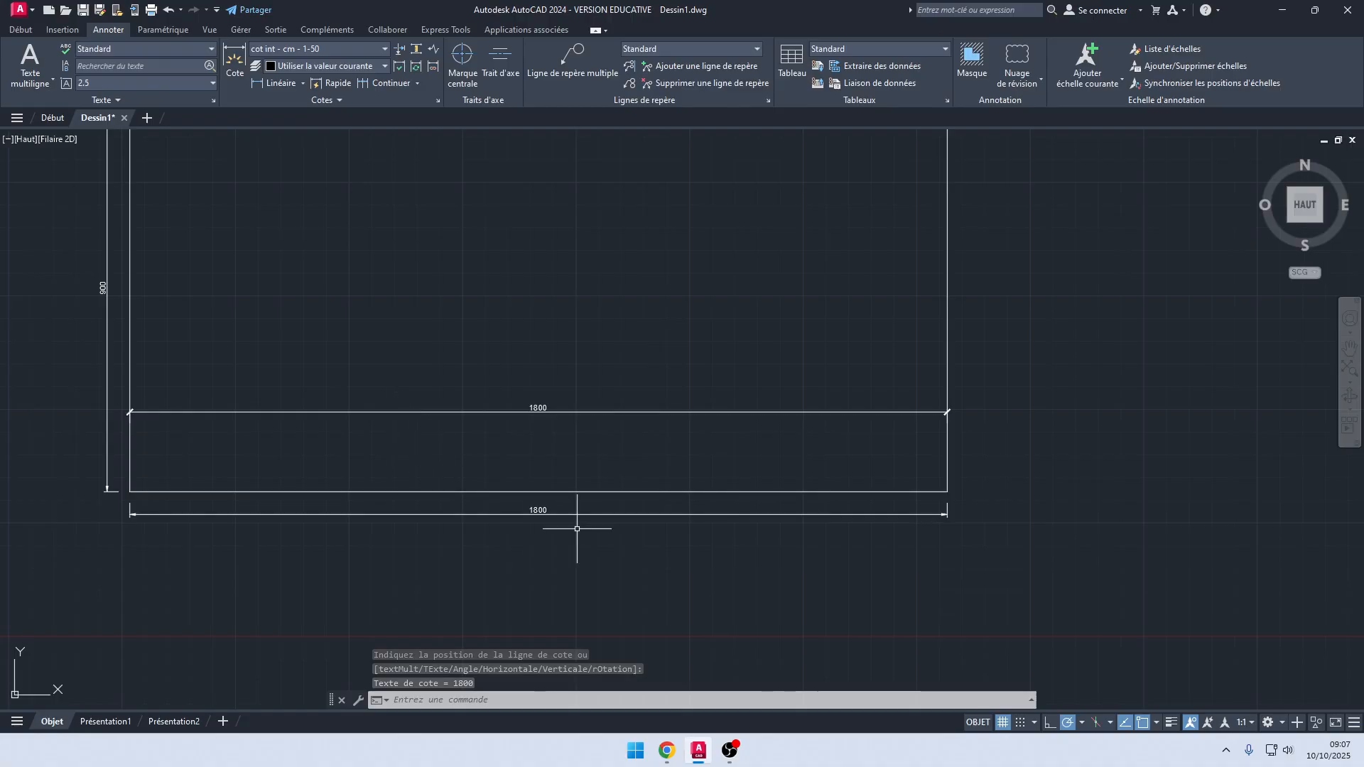
pyautogui.moveTo(686, 417)
pyautogui.mouseDown(button='middle')
pyautogui.moveTo(661, 490)
pyautogui.moveTo(746, 408)
pyautogui.moveTo(739, 453)
pyautogui.mouseUp(button='middle')
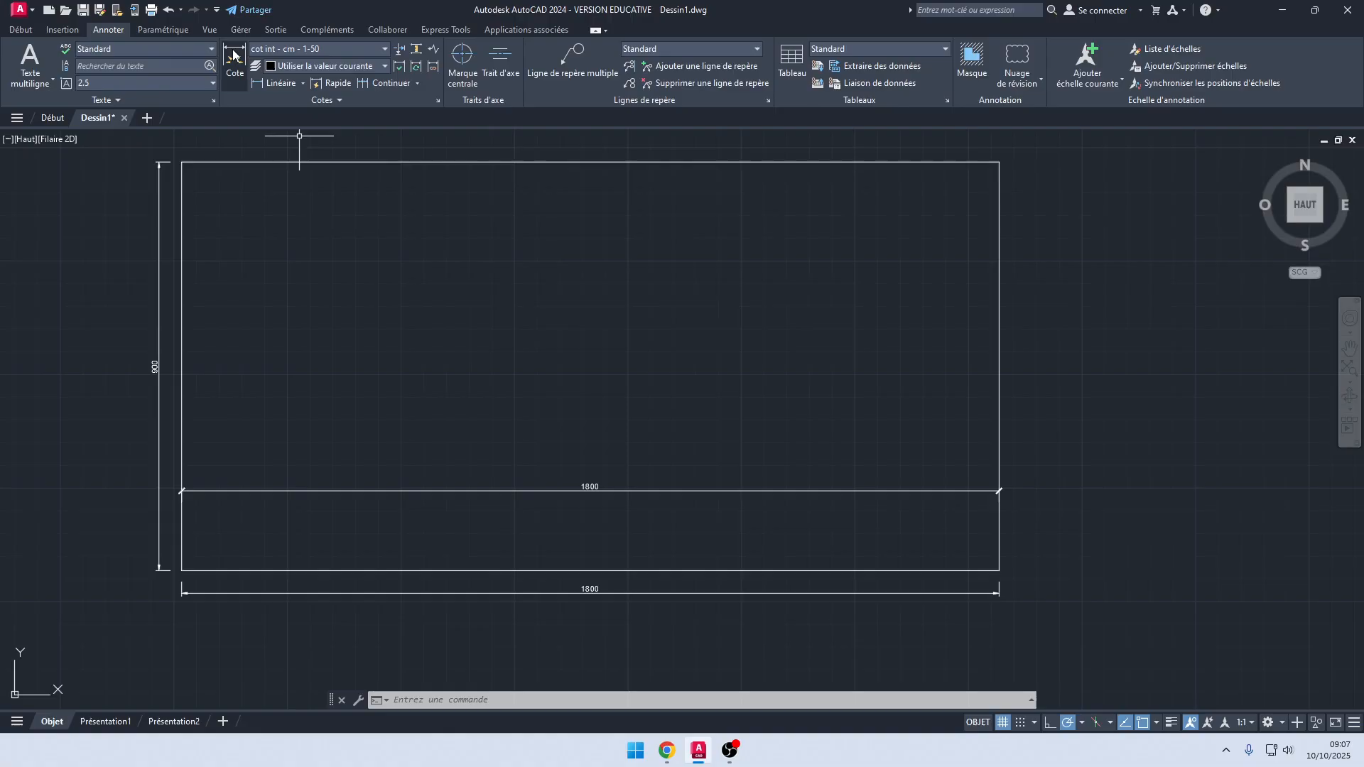
# Step: Try a vertical linear dimension on the rectangle's right edge with the dimension line on the edge itself, and undo it
pyautogui.click(265, 82)
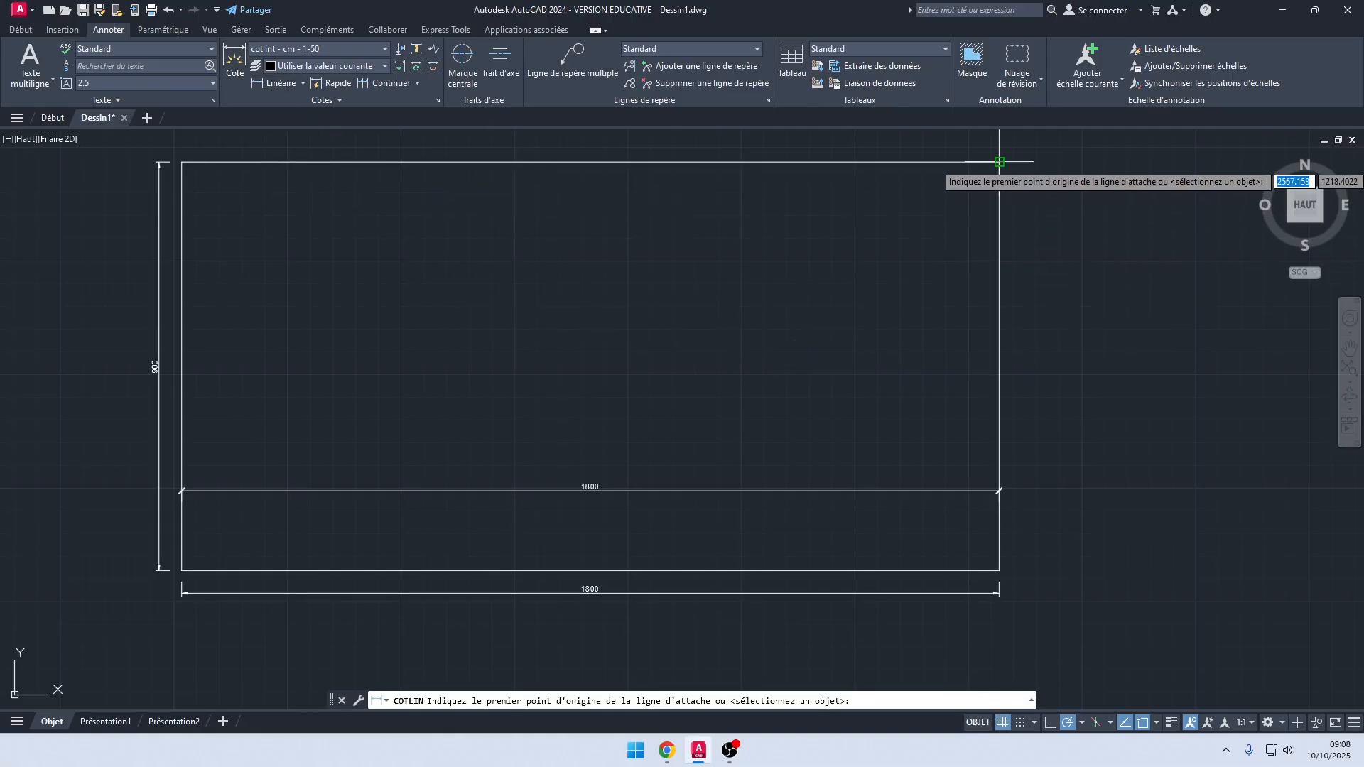
pyautogui.click(999, 162)
pyautogui.click(1000, 570)
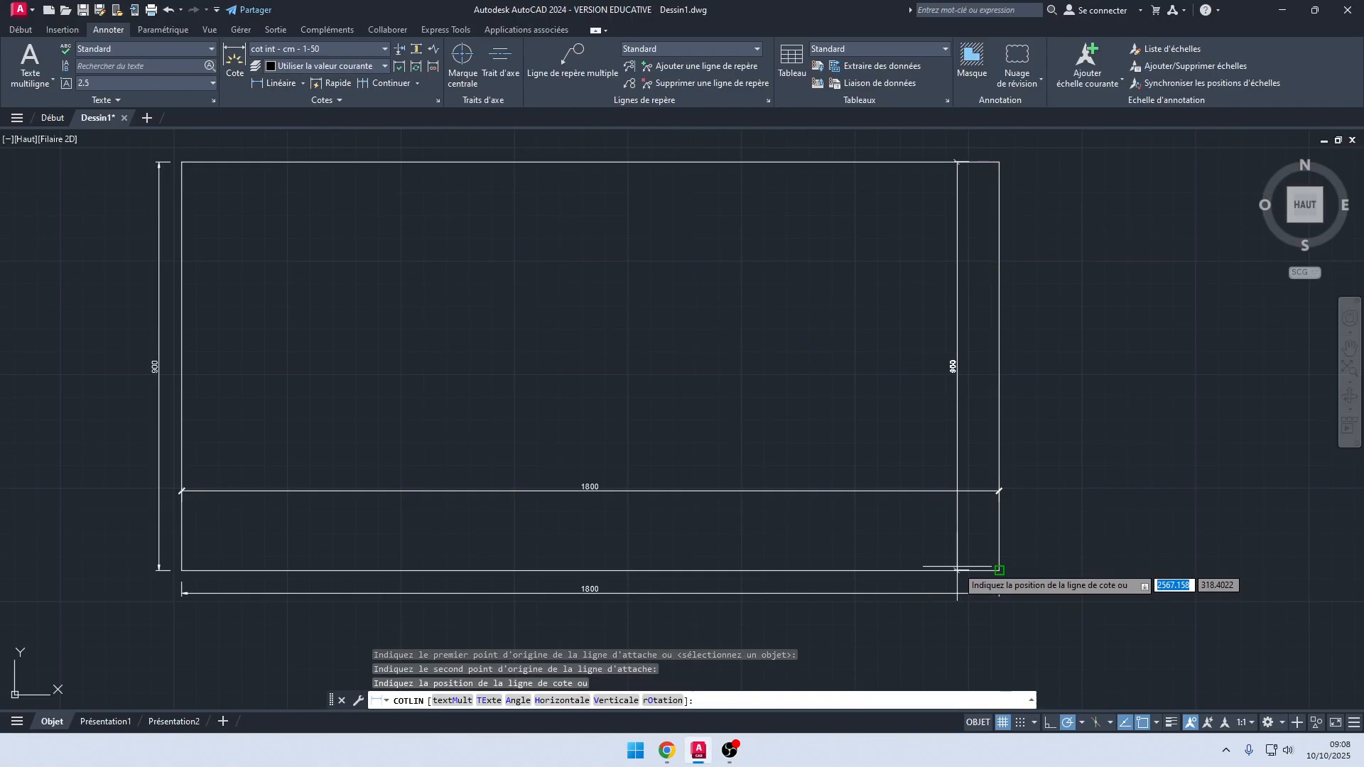
pyautogui.click(996, 572)
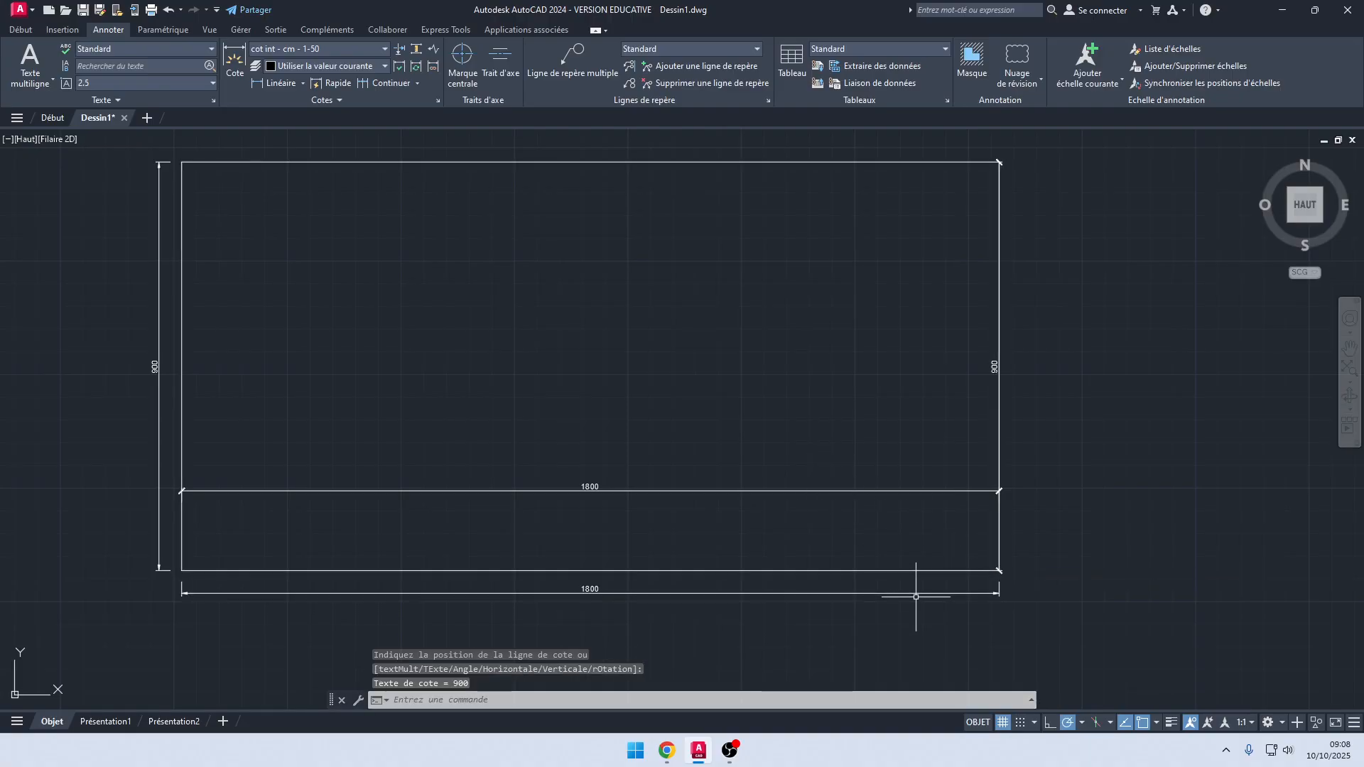
pyautogui.hotkey('ctrl', 'z')
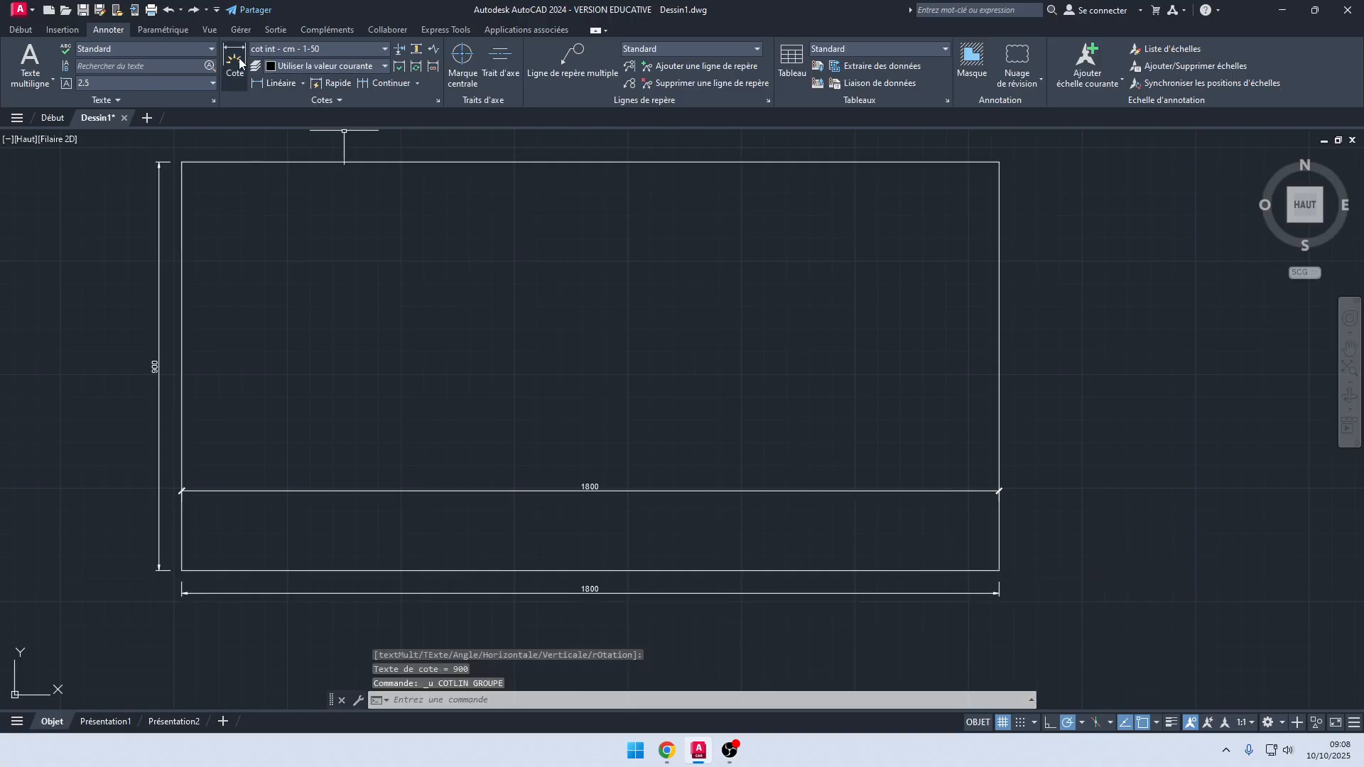
# Step: Add a vertical linear dimension between the rectangle's two right corners, with the dimension line inside near the right edge
pyautogui.click(267, 81)
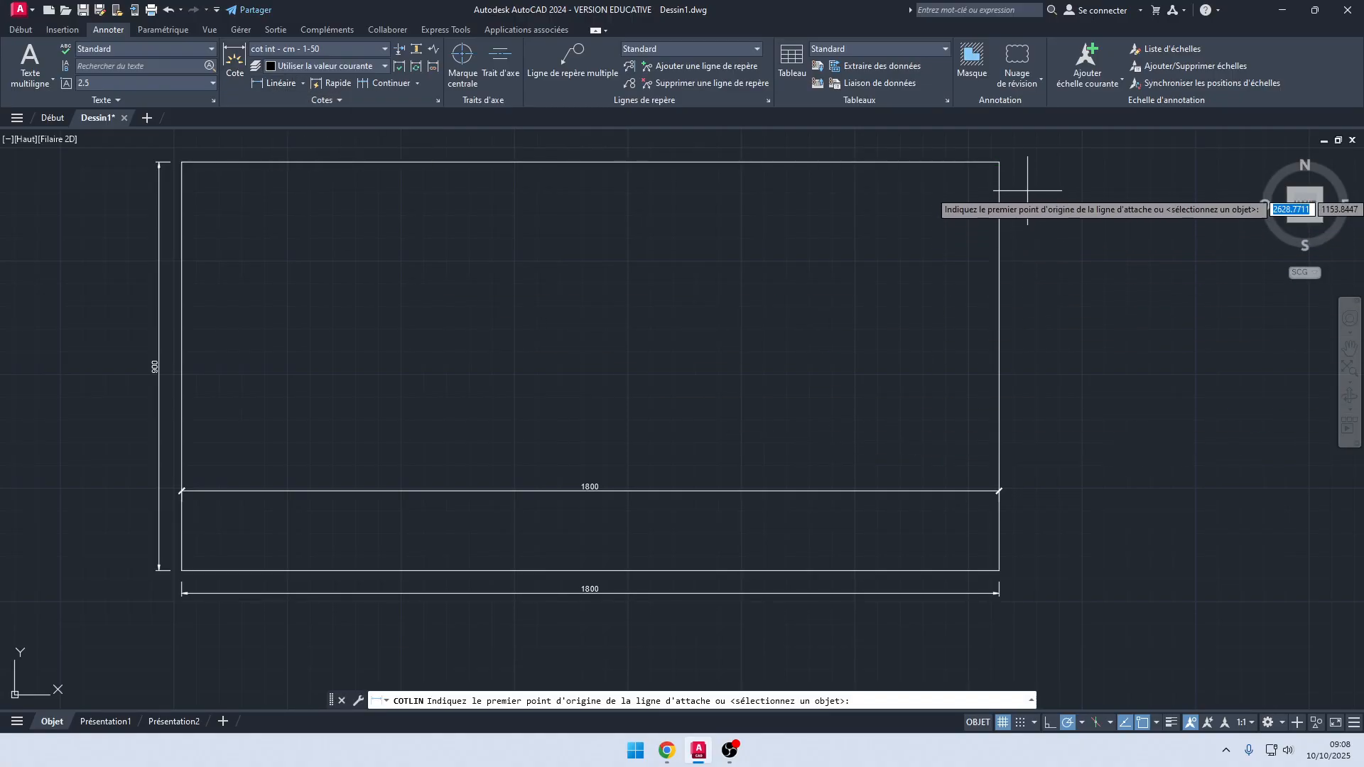
pyautogui.click(1000, 162)
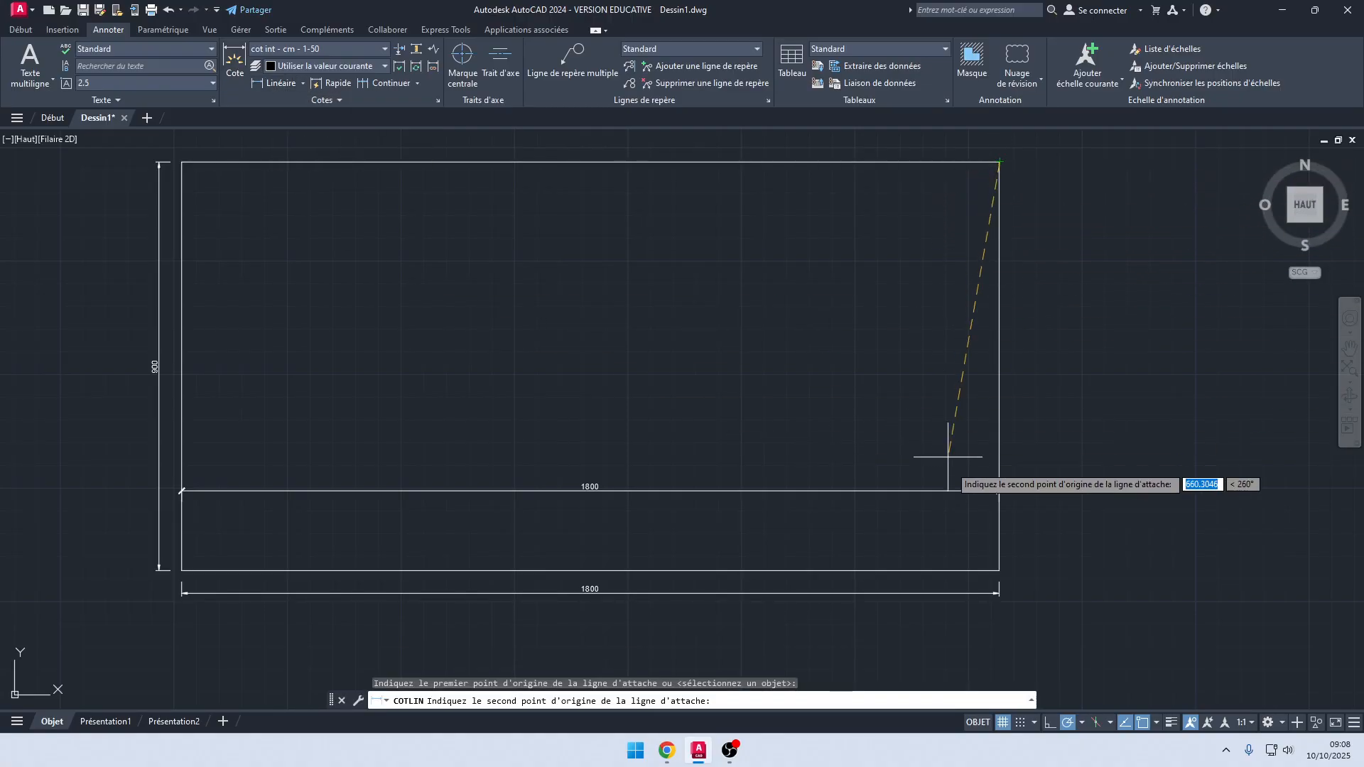
pyautogui.click(1000, 570)
pyautogui.click(925, 530)
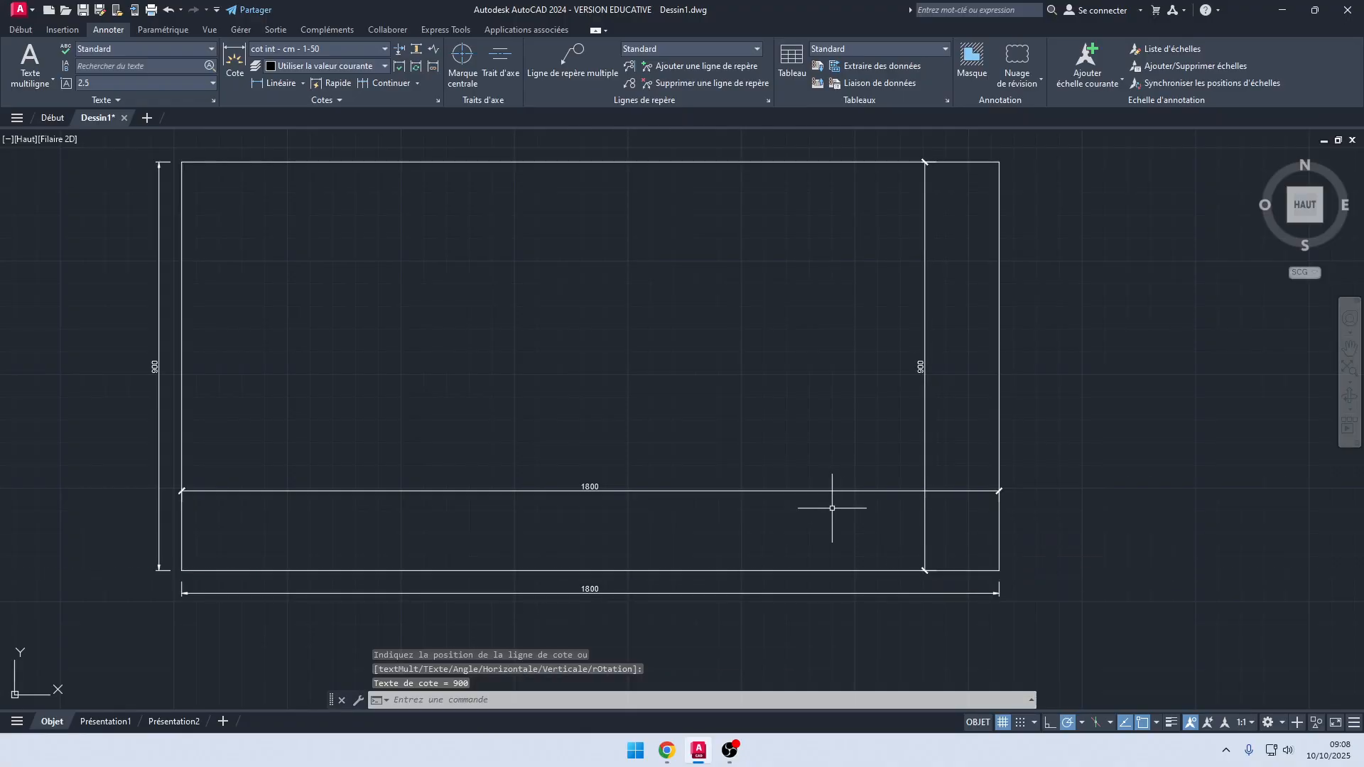
# Step: Assign the "cot ext - cm - 1-50" style to the vertical dimension outside the rectangle's left edge, and clear the selection
pyautogui.moveTo(832, 496)
pyautogui.mouseDown(button='middle')
pyautogui.moveTo(704, 335)
pyautogui.moveTo(787, 444)
pyautogui.moveTo(771, 534)
pyautogui.moveTo(877, 435)
pyautogui.mouseUp(button='middle')
pyautogui.moveTo(698, 430)
pyautogui.mouseDown(button='middle')
pyautogui.moveTo(639, 444)
pyautogui.moveTo(564, 519)
pyautogui.moveTo(728, 462)
pyautogui.moveTo(772, 425)
pyautogui.moveTo(648, 465)
pyautogui.mouseUp(button='middle')
pyautogui.scroll(-4, 685, 424)
pyautogui.scroll(6, 505, 404)
pyautogui.moveTo(506, 404); pyautogui.dragTo(628, 435, button='middle')
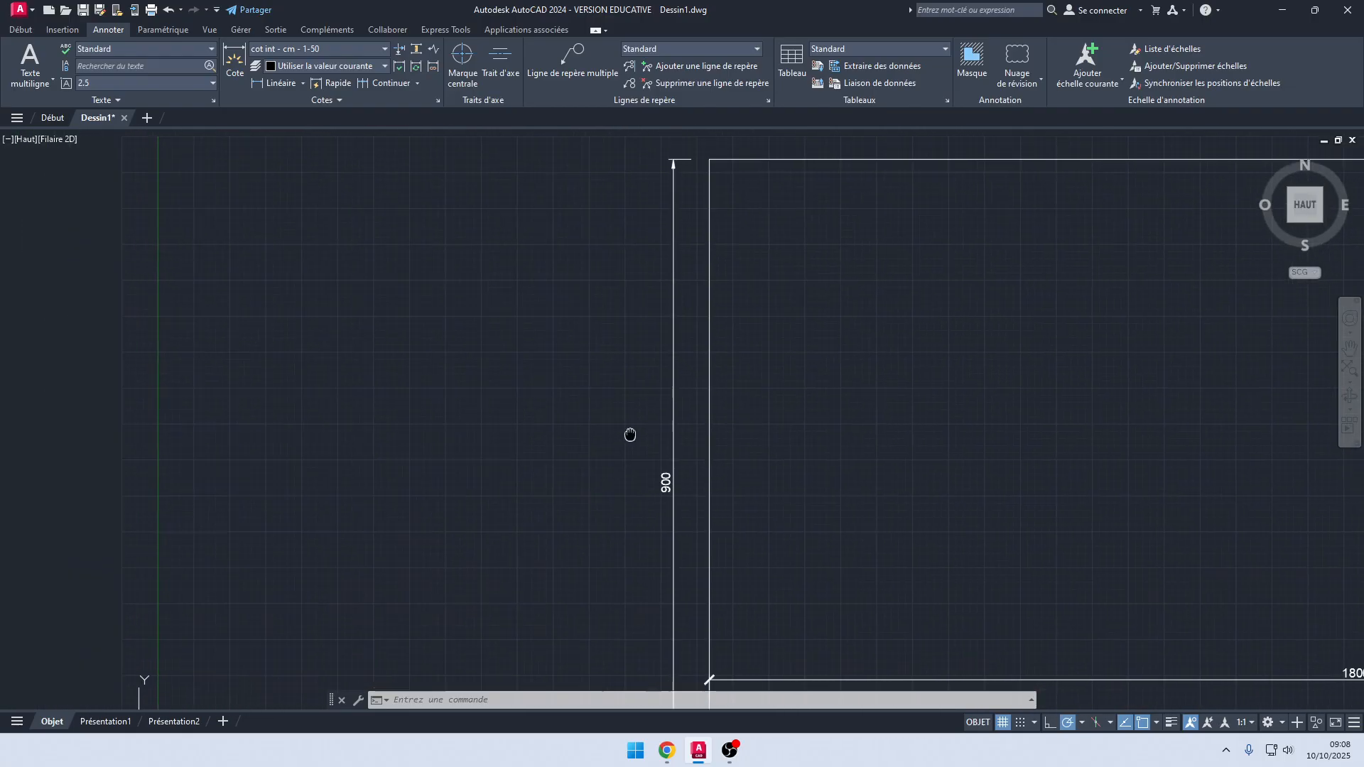
pyautogui.scroll(-3, 604, 412)
pyautogui.scroll(4, 630, 386)
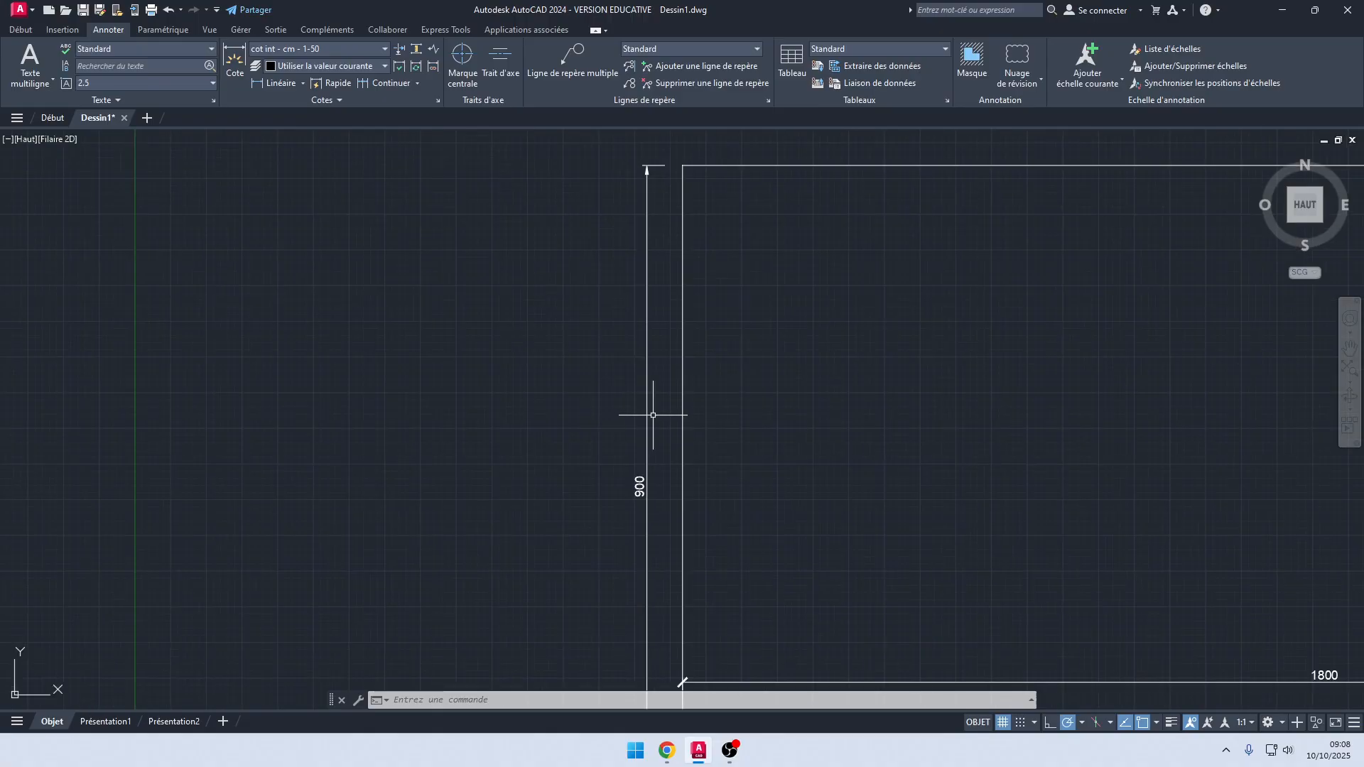
pyautogui.click(633, 411)
pyautogui.click(351, 486)
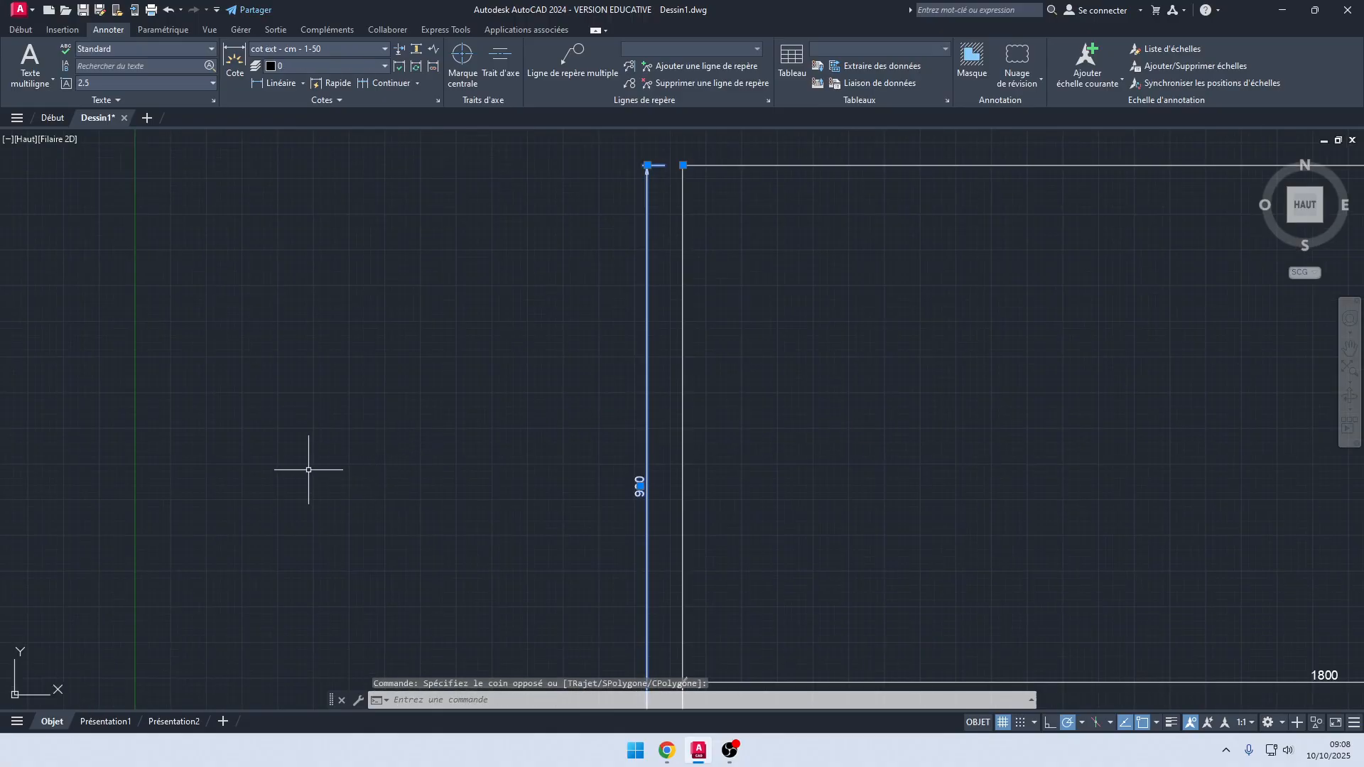
pyautogui.click(326, 49)
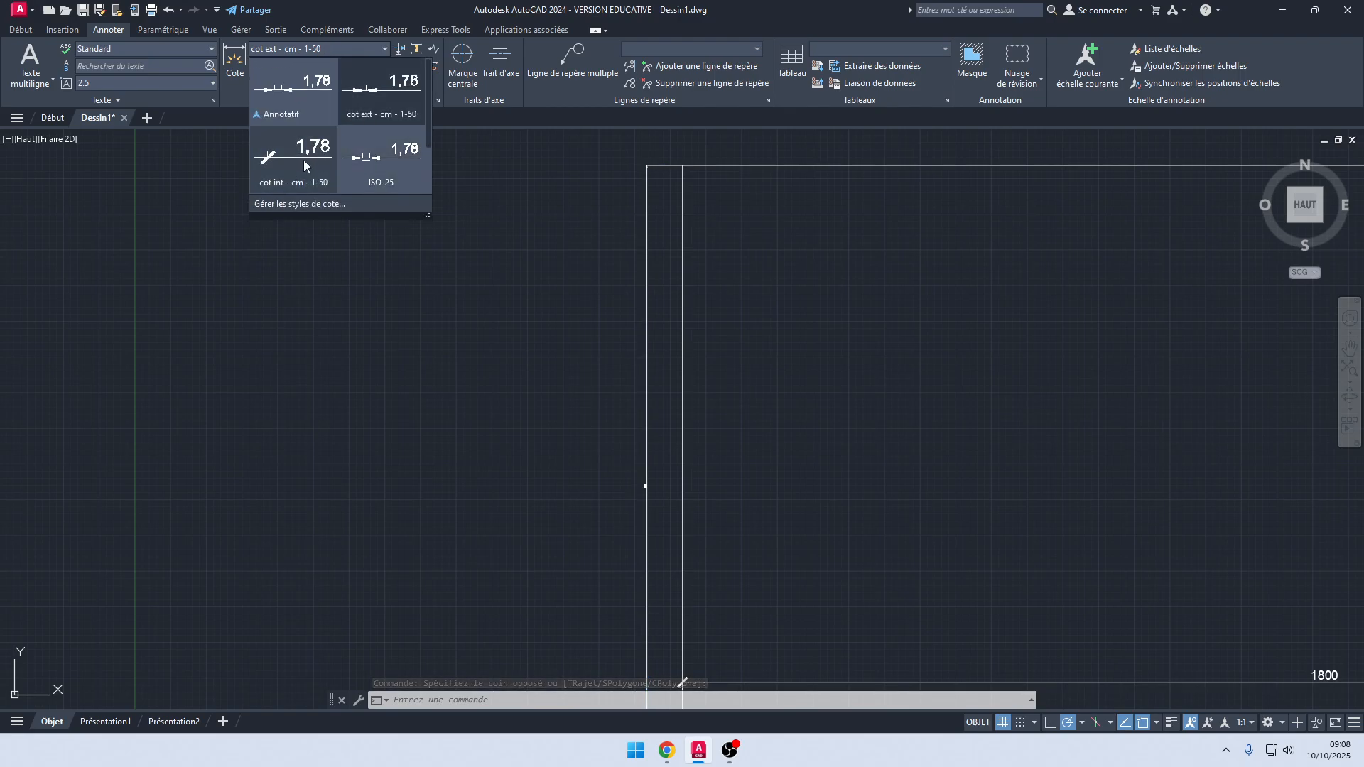
pyautogui.click(370, 95)
pyautogui.scroll(-5, 411, 265)
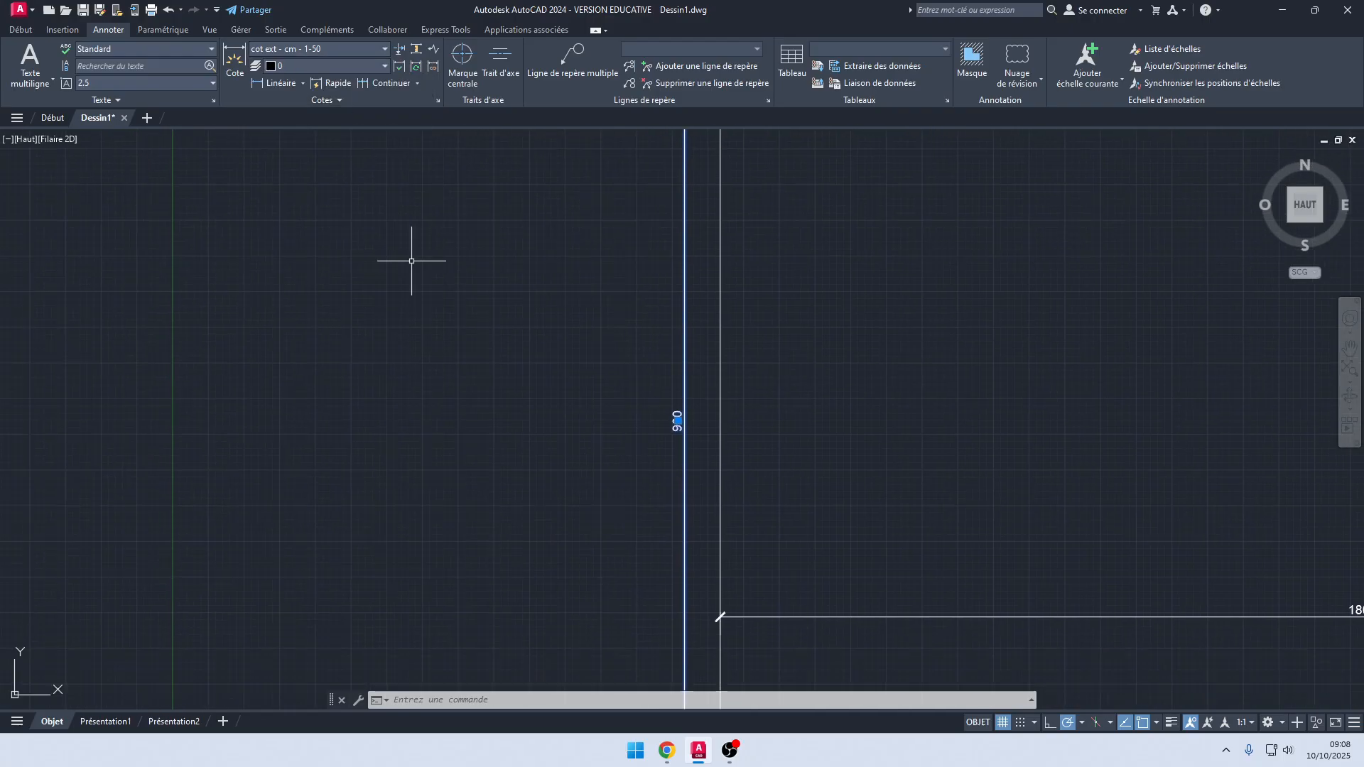
pyautogui.moveTo(369, 341); pyautogui.dragTo(402, 296, button='middle')
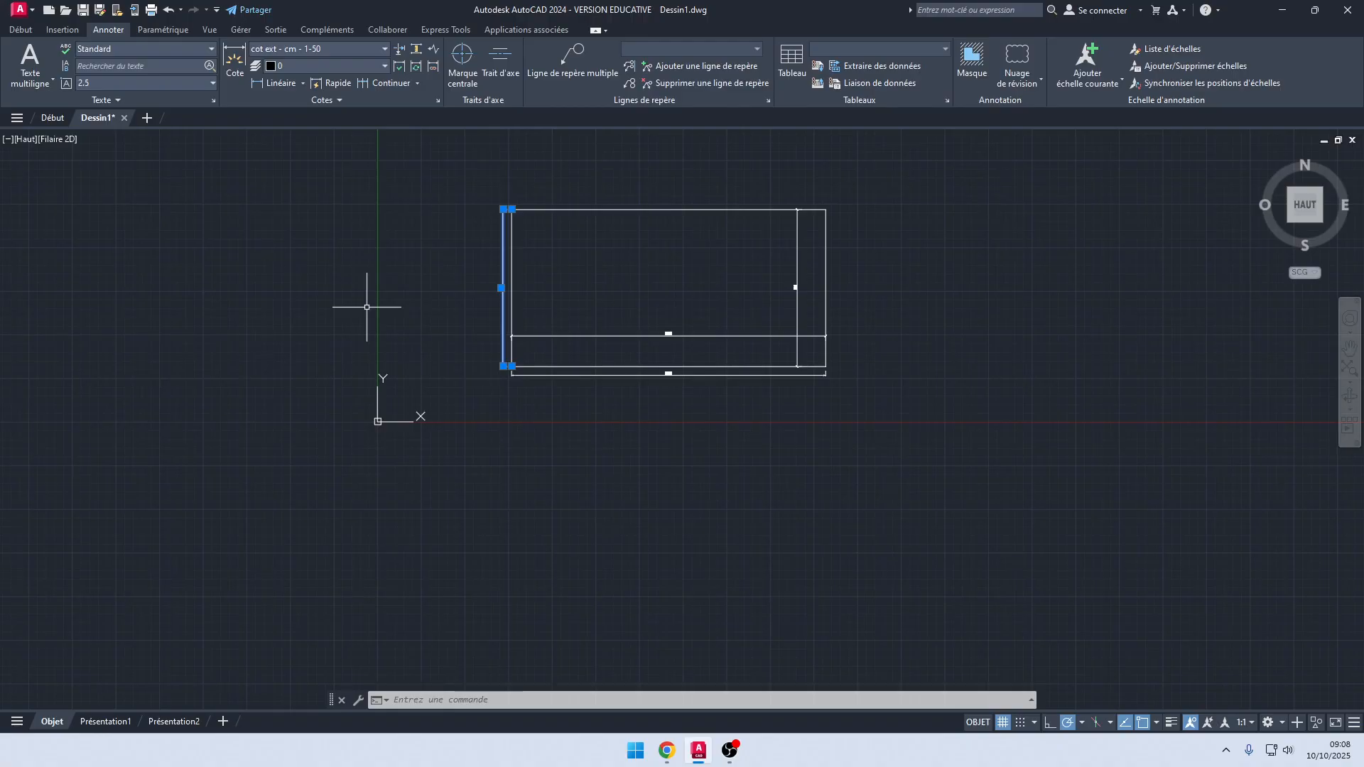
pyautogui.press('Escape')
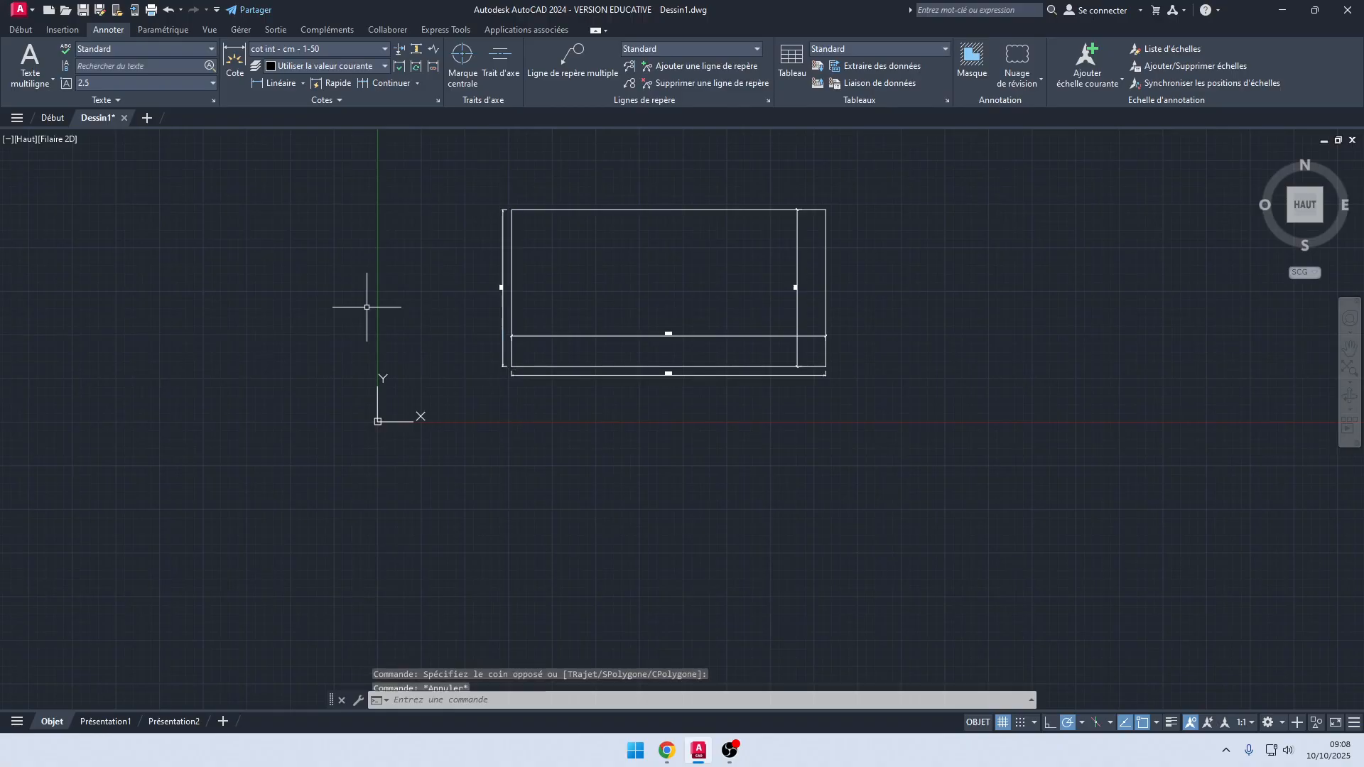
pyautogui.click(385, 66)
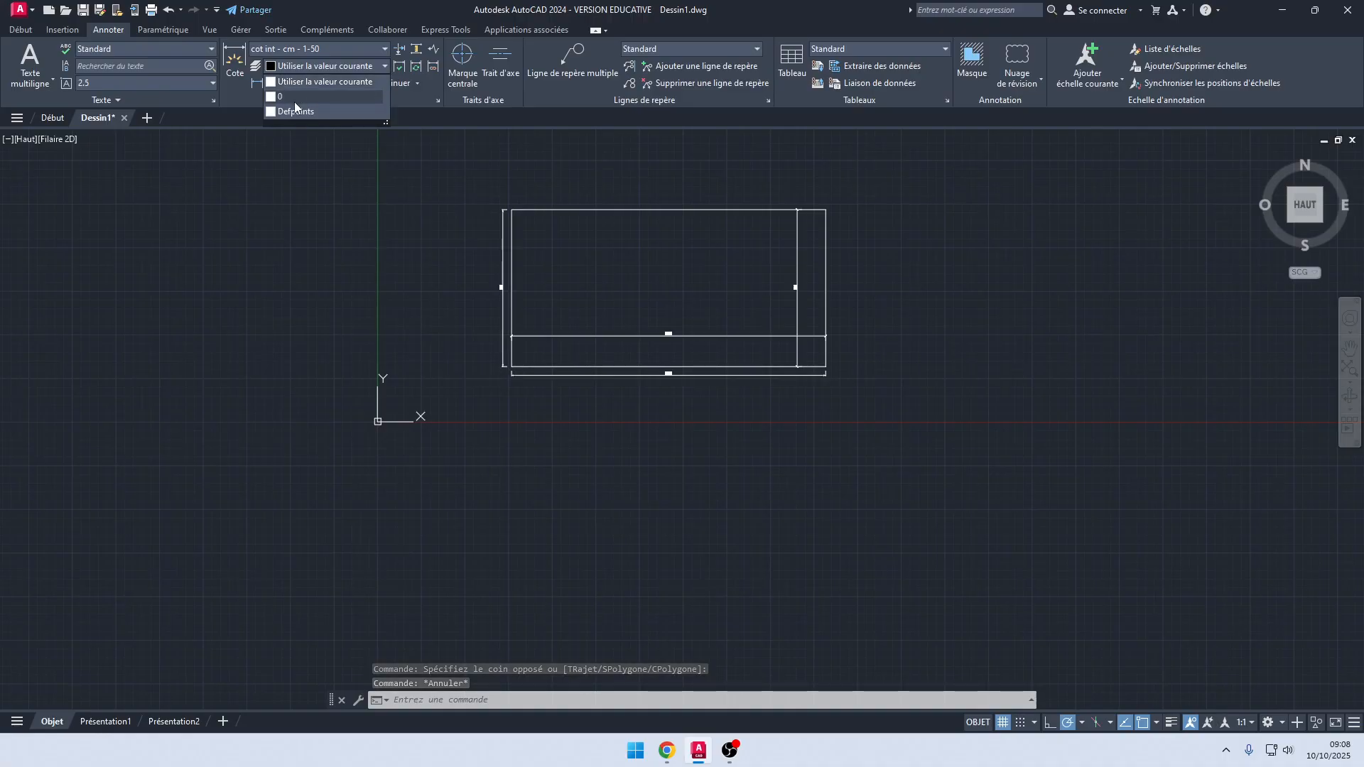
pyautogui.click(257, 66)
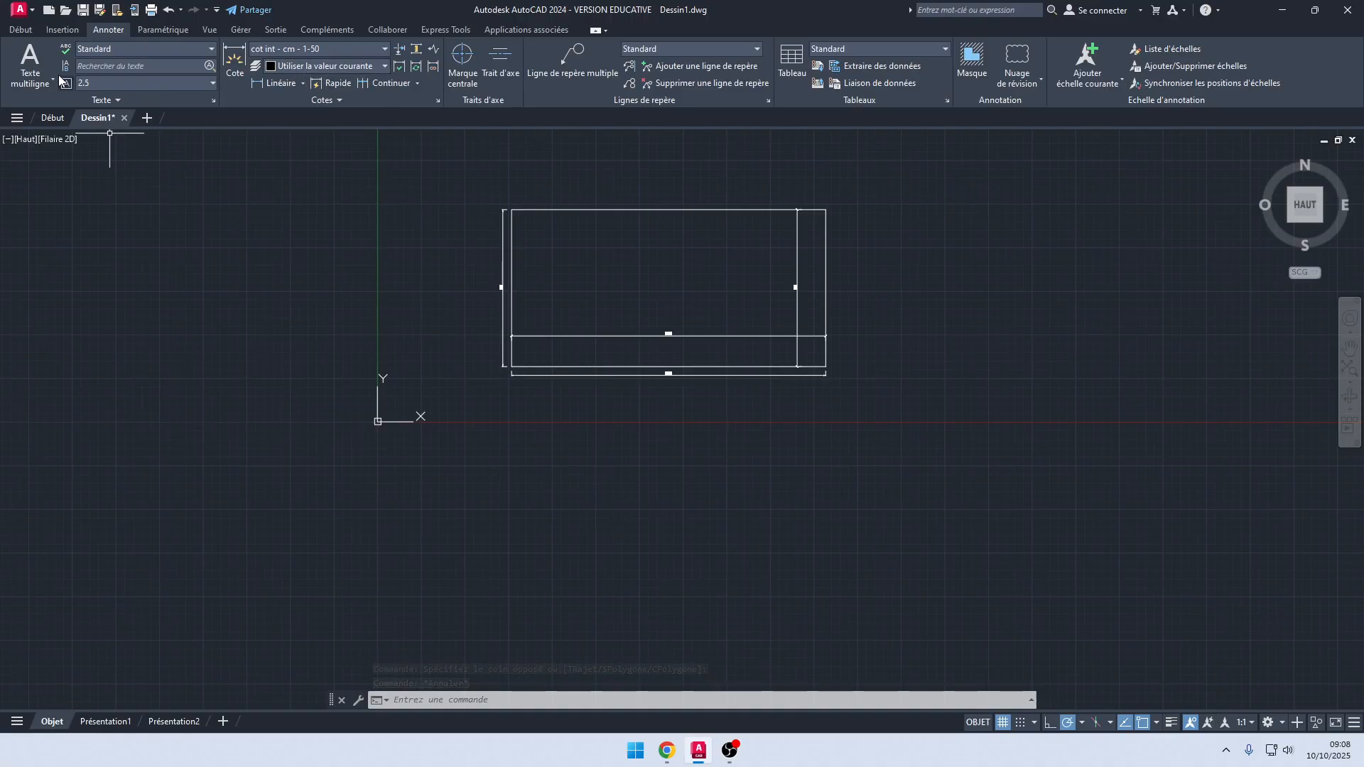
pyautogui.click(21, 29)
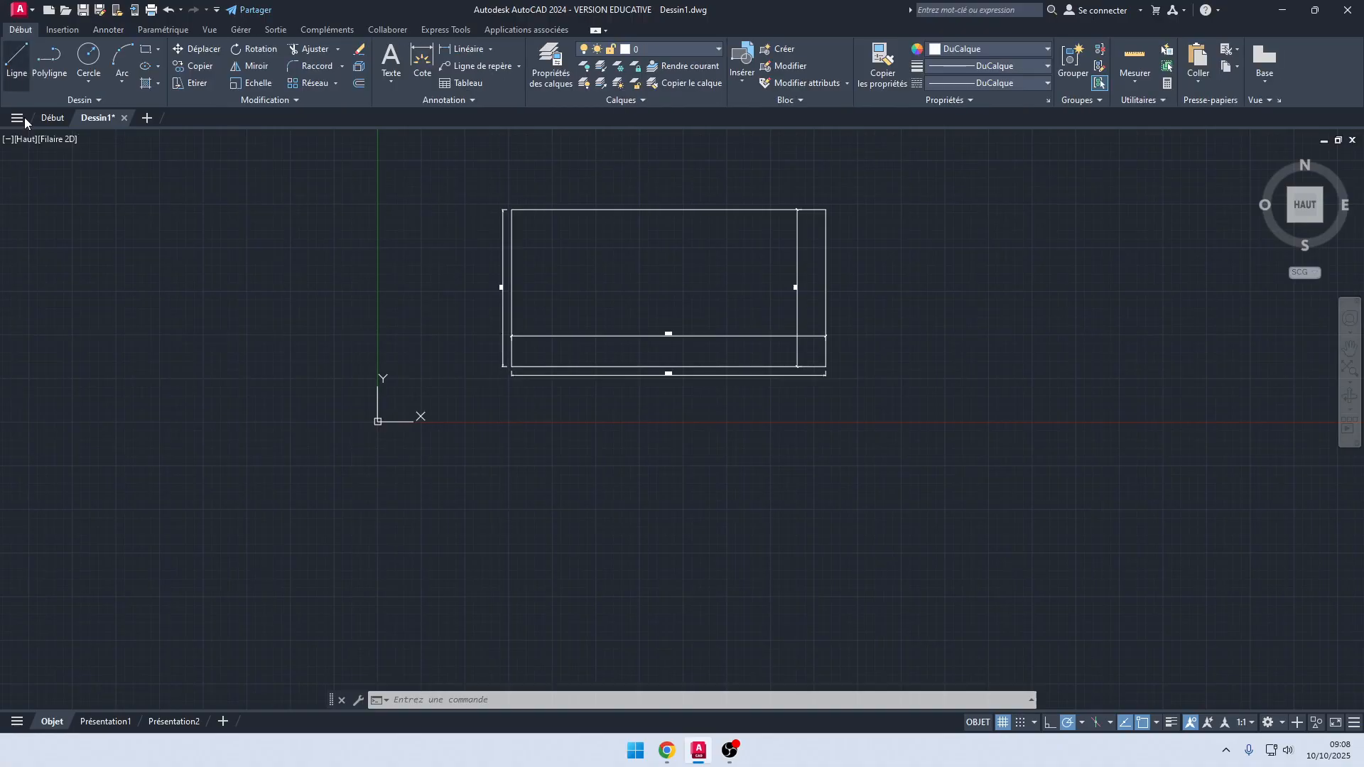